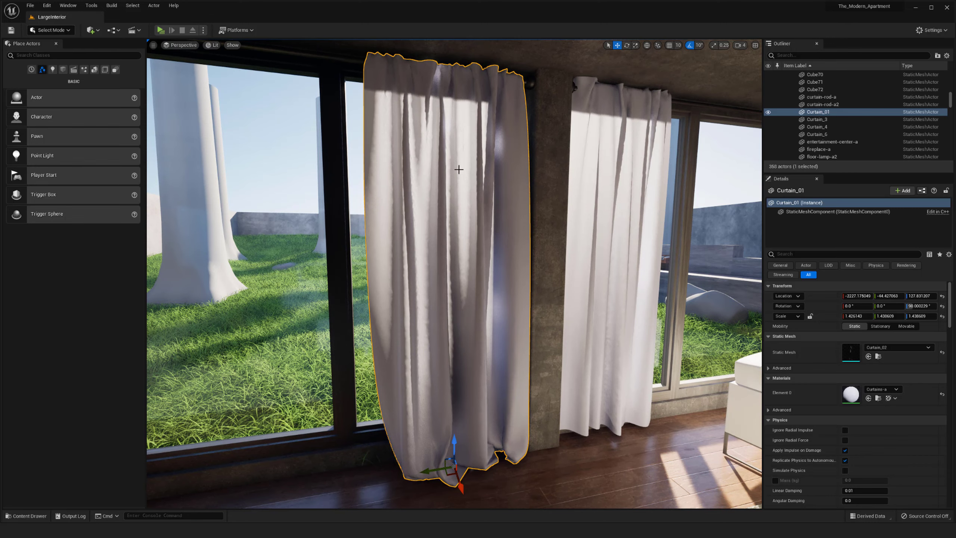
Step: Inspect the selected curtain by the window in the level with the editor overlays temporarily hidden
{"action": "right_click_drag", "start_coordinate": [465, 218], "coordinate": [465, 230], "text": "alt"}
{"action": "left_click_drag", "start_coordinate": [455, 212], "coordinate": [416, 208], "text": "alt"}
{"action": "right_click", "coordinate": [455, 212]}
{"action": "key", "text": "g"}
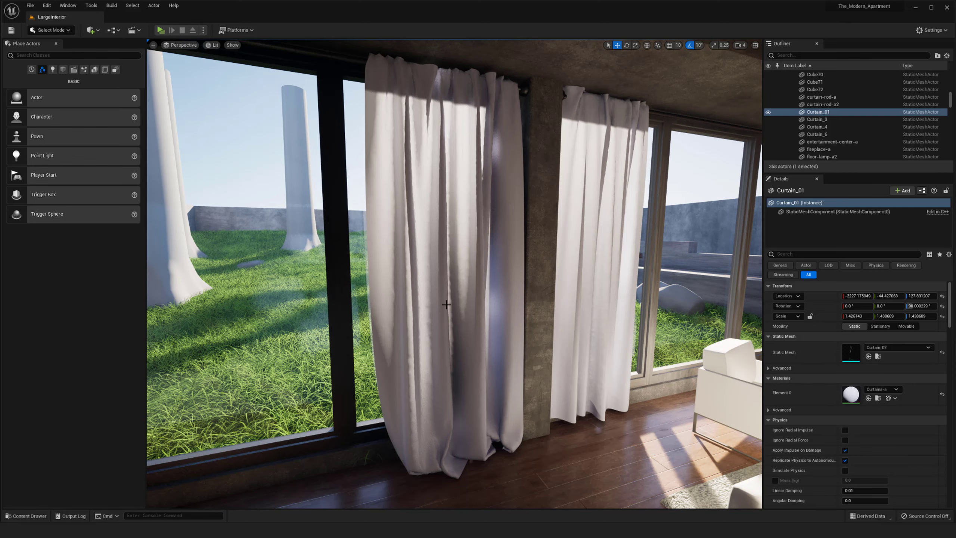
{"action": "mouse_move", "coordinate": [447, 298]}
{"action": "left_mouse_down", "text": "alt"}
{"action": "mouse_move", "coordinate": [399, 314]}
{"action": "mouse_move", "coordinate": [454, 292]}
{"action": "mouse_move", "coordinate": [444, 289]}
{"action": "left_mouse_up", "text": "alt"}
{"action": "key", "text": "g"}
Step: Open the curtain's Curtain_02 static mesh for editing and examine its shape from several angles
{"action": "double_click", "coordinate": [852, 352]}
{"action": "left_click_drag", "start_coordinate": [387, 256], "coordinate": [478, 241]}
{"action": "left_click_drag", "start_coordinate": [397, 221], "coordinate": [416, 207]}
{"action": "right_click_drag", "start_coordinate": [396, 220], "coordinate": [397, 206]}
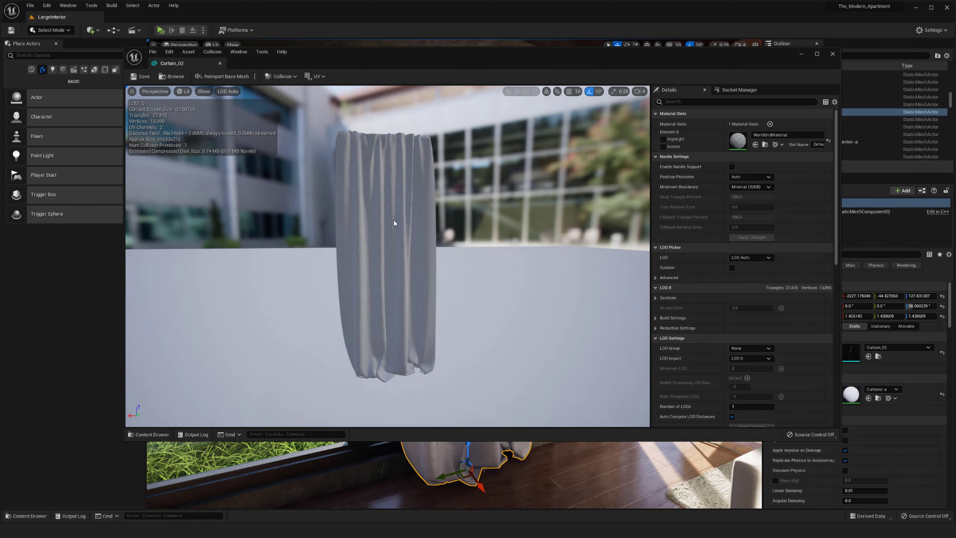
{"action": "middle_click_drag", "start_coordinate": [397, 221], "coordinate": [414, 221]}
{"action": "left_click_drag", "start_coordinate": [397, 221], "coordinate": [437, 245]}
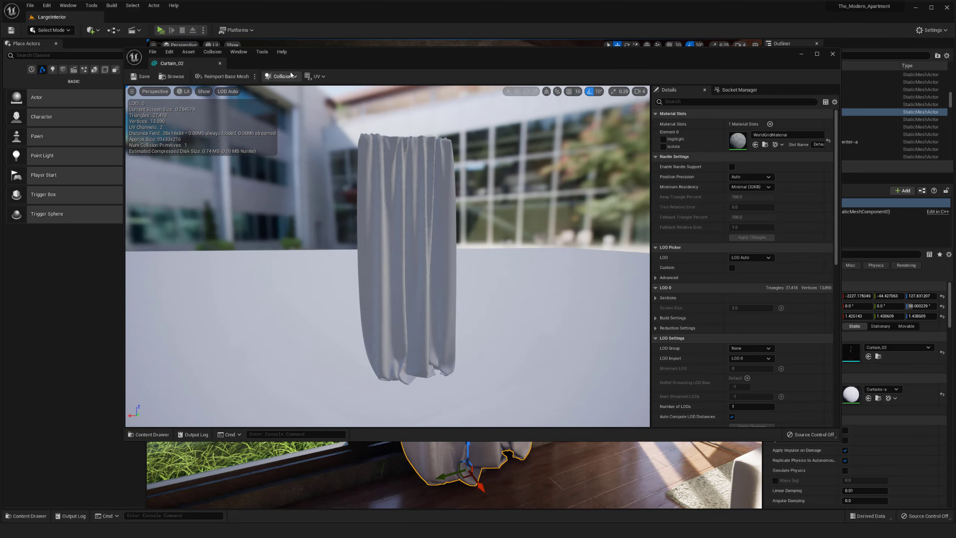
Step: Display the Curtain_02 mesh's first UV channel, followed by its second one, and examine the UV layout
{"action": "left_click", "coordinate": [316, 77]}
{"action": "left_click", "coordinate": [327, 102]}
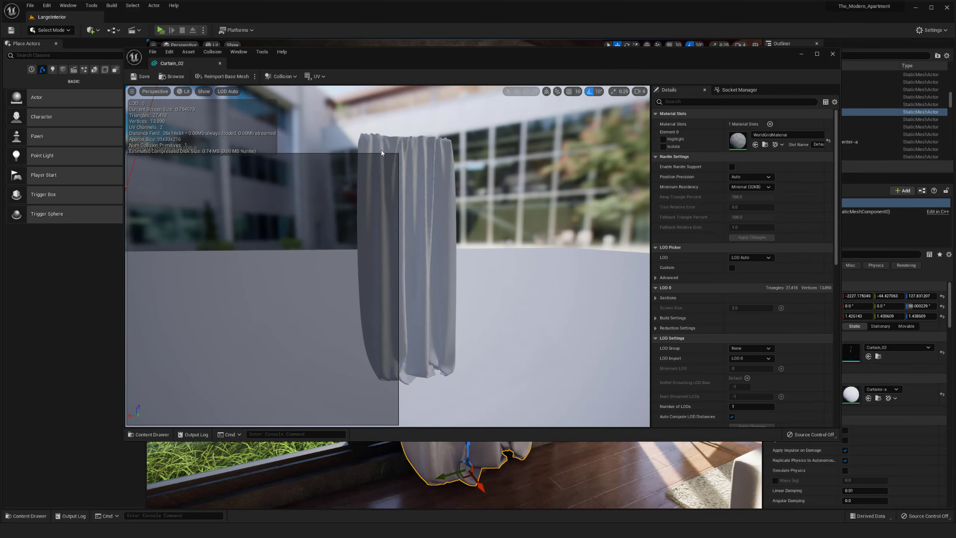
{"action": "left_click", "coordinate": [316, 76]}
{"action": "left_click", "coordinate": [327, 109]}
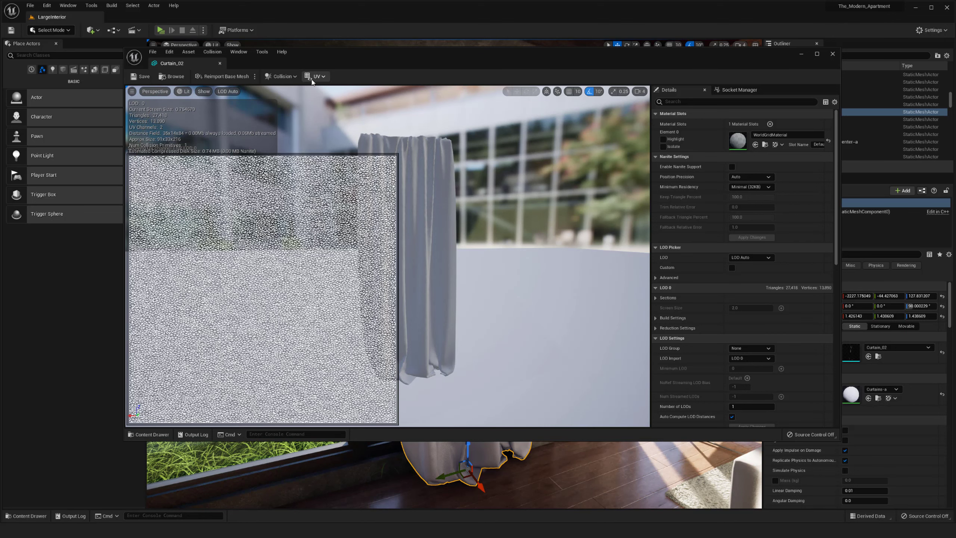
{"action": "left_click_drag", "start_coordinate": [317, 192], "coordinate": [293, 204]}
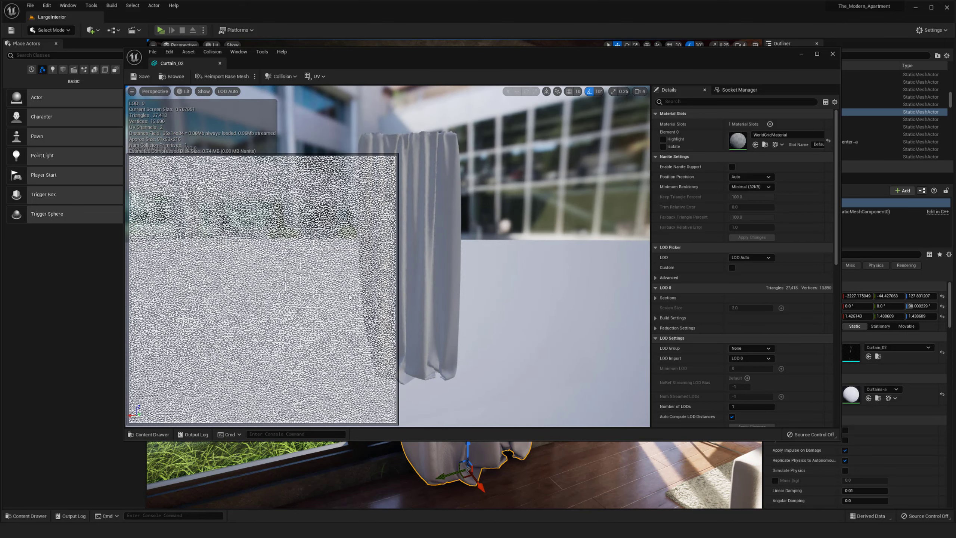
{"action": "left_click_drag", "start_coordinate": [349, 297], "coordinate": [296, 337]}
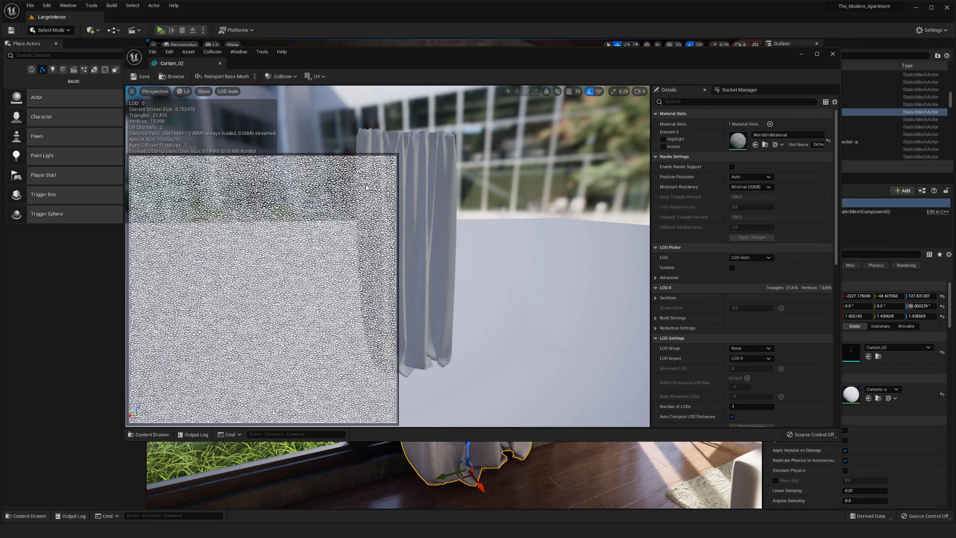
Step: Turn off the UV overlay on the Curtain_02 mesh and close the mesh asset
{"action": "left_click", "coordinate": [323, 77]}
{"action": "left_click", "coordinate": [320, 89]}
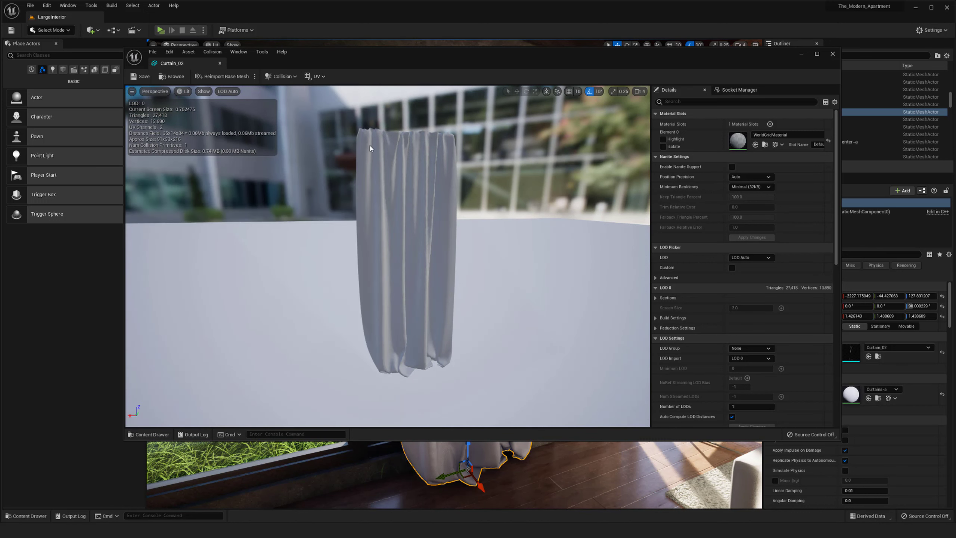
{"action": "scroll", "coordinate": [396, 182], "scroll_direction": "up", "scroll_amount": 3}
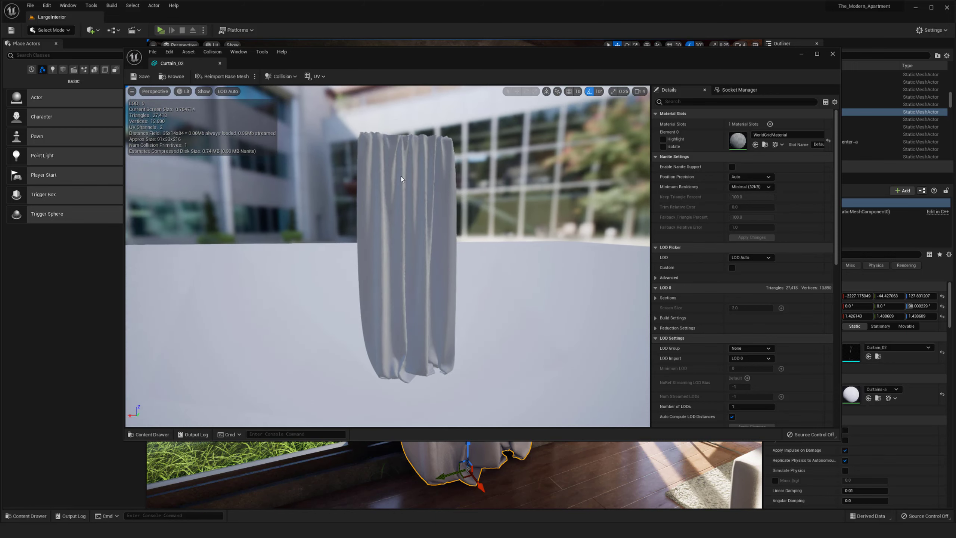
{"action": "left_click", "coordinate": [220, 63]}
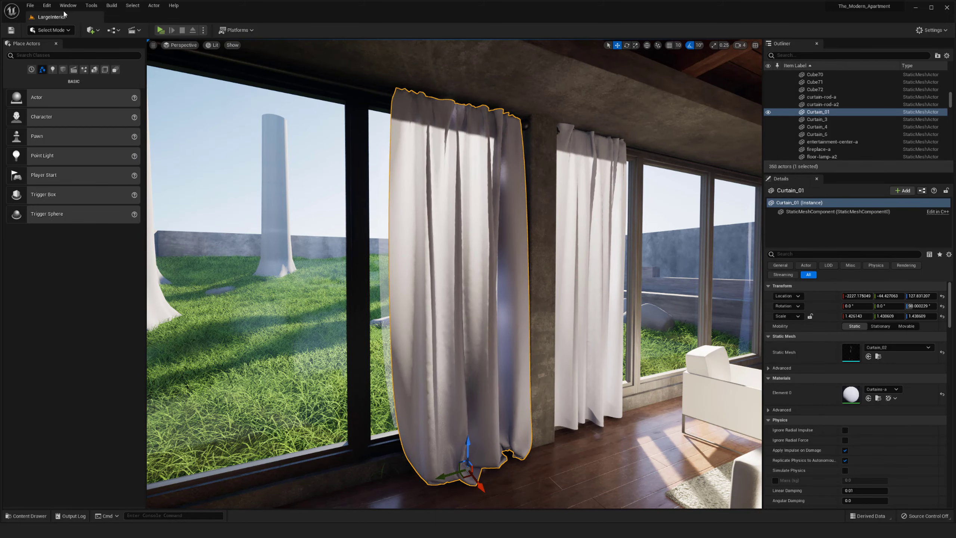
Step: Search the project's plugins for "model" and check whether Modeling Tools Editor Mode is enabled
{"action": "left_click", "coordinate": [46, 6]}
{"action": "left_click", "coordinate": [60, 143]}
{"action": "left_click", "coordinate": [290, 71]}
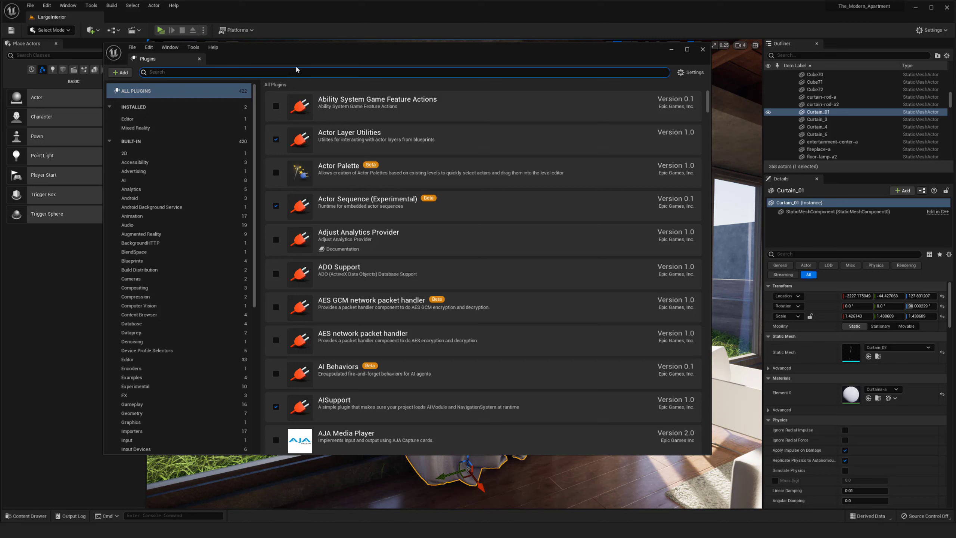
{"action": "type", "text": "model"}
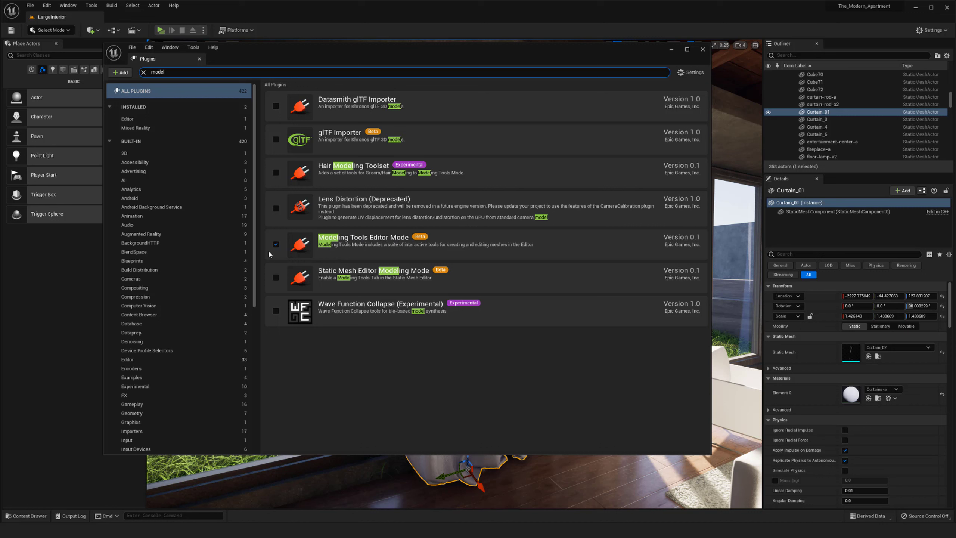
{"action": "left_click", "coordinate": [277, 244]}
Step: Search the plugins for "uv" to check whether UVEditor is enabled, and close the plugin browser
{"action": "left_click_drag", "start_coordinate": [315, 74], "coordinate": [144, 74]}
{"action": "type", "text": "uv"}
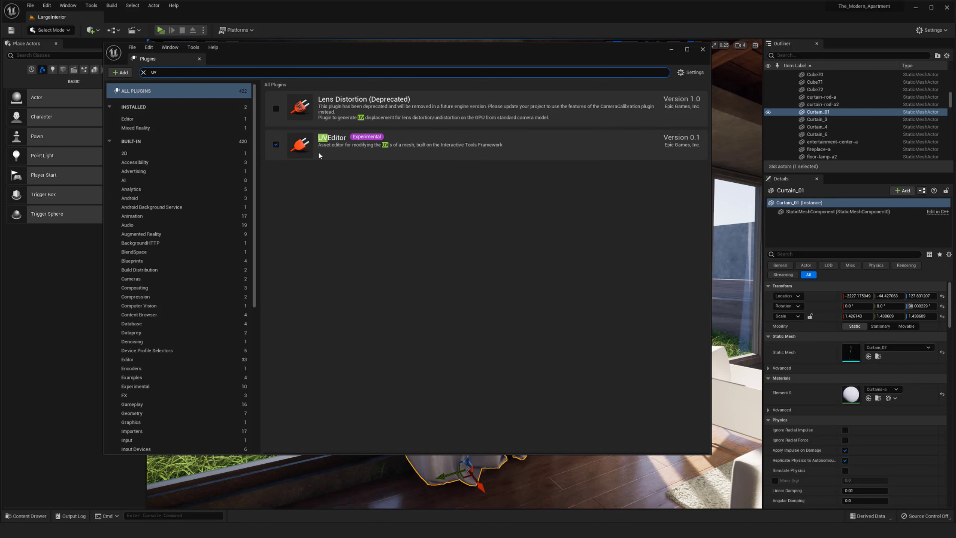
{"action": "left_click", "coordinate": [703, 50]}
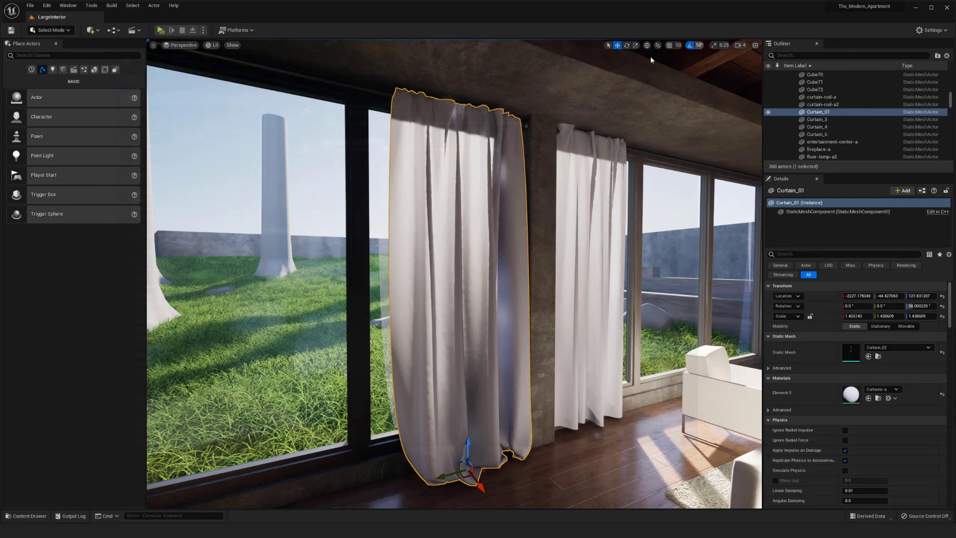
Step: Switch the level editor to Modeling mode, widen its tool palette to three columns and find the UV tools
{"action": "right_click_drag", "start_coordinate": [473, 265], "coordinate": [484, 256]}
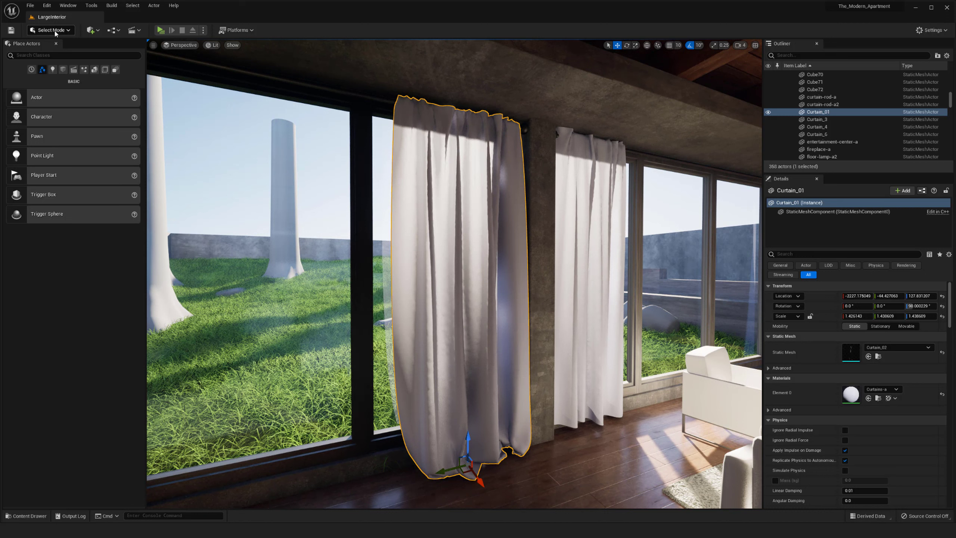
{"action": "left_click", "coordinate": [36, 31]}
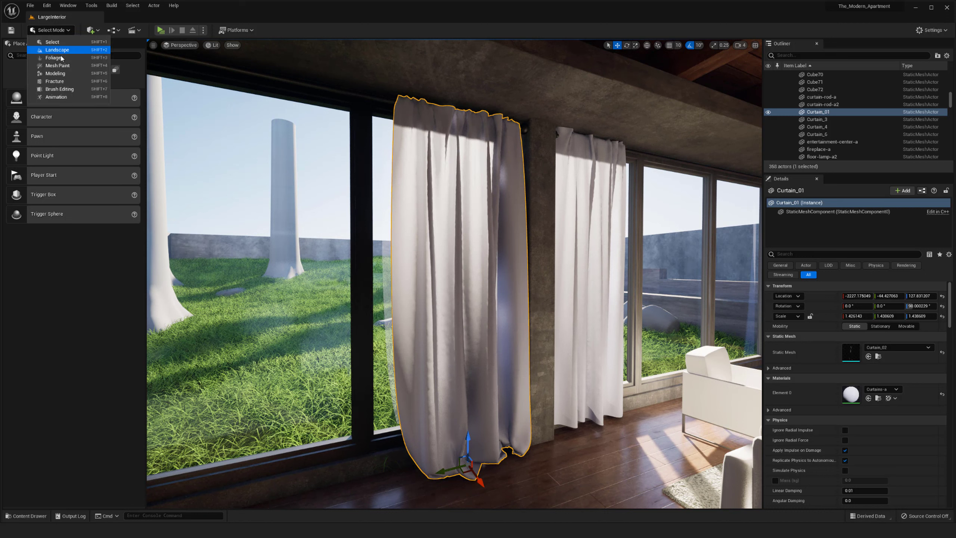
{"action": "left_click", "coordinate": [60, 75]}
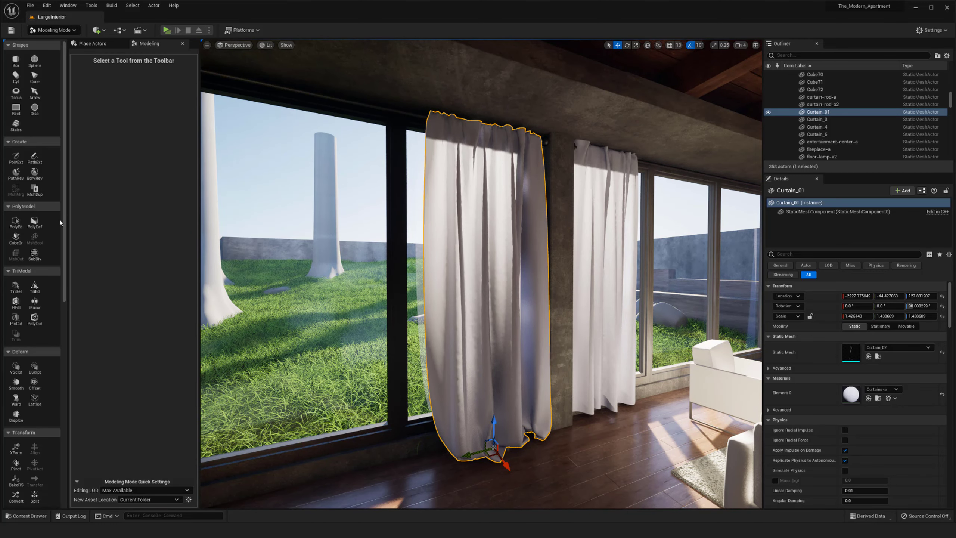
{"action": "left_click_drag", "start_coordinate": [65, 219], "coordinate": [79, 238]}
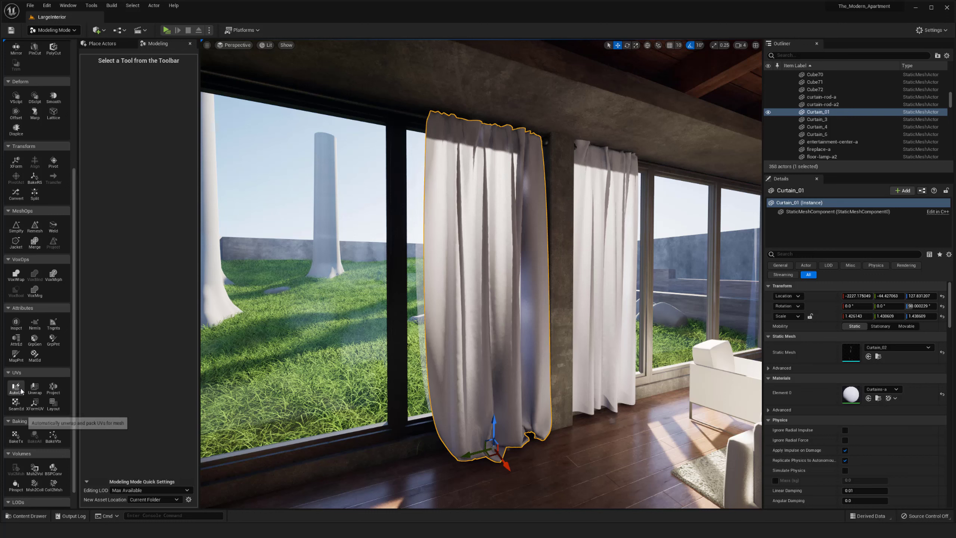
{"action": "scroll", "coordinate": [75, 375], "scroll_direction": "down", "scroll_amount": 5}
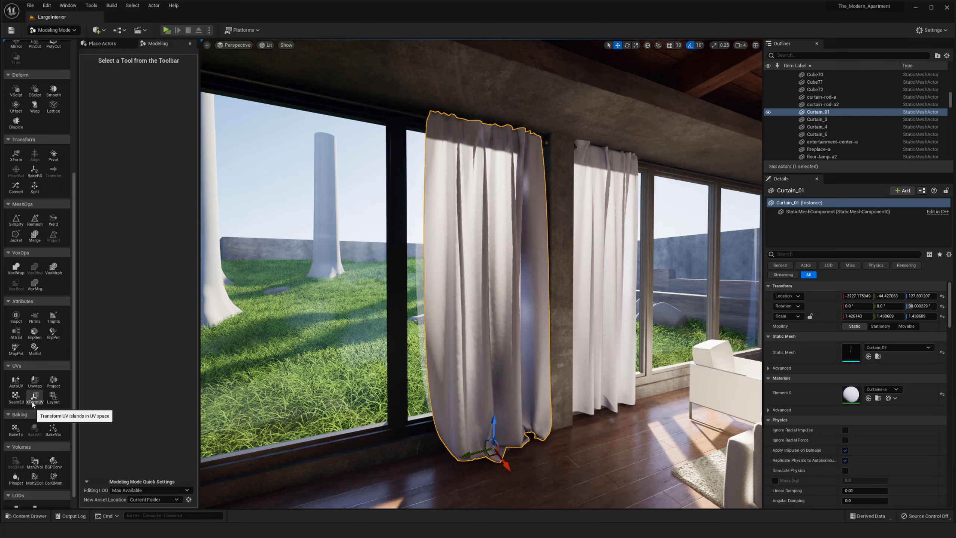
{"action": "left_click_drag", "start_coordinate": [460, 346], "coordinate": [489, 344], "text": "alt"}
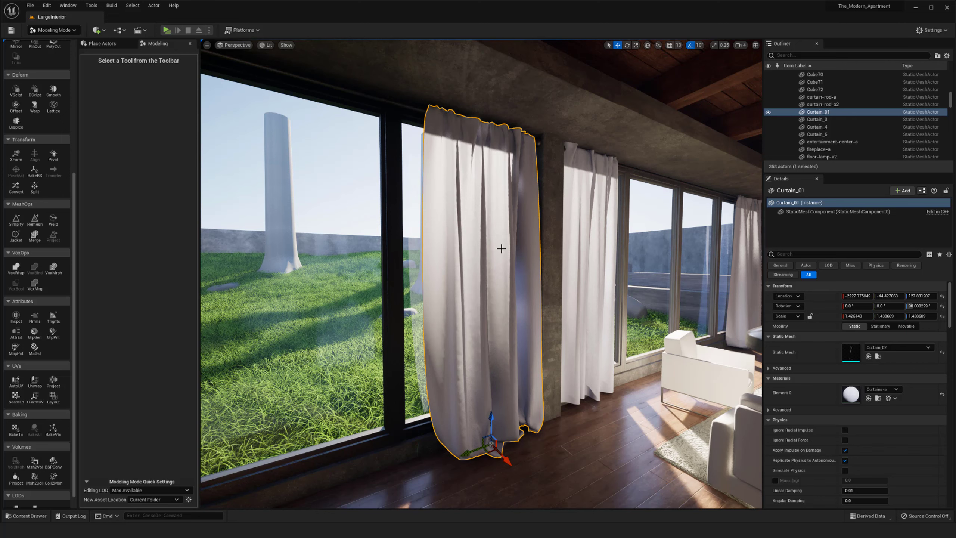
{"action": "right_click_drag", "start_coordinate": [504, 251], "coordinate": [504, 257]}
{"action": "middle_click_drag", "start_coordinate": [503, 252], "coordinate": [527, 256]}
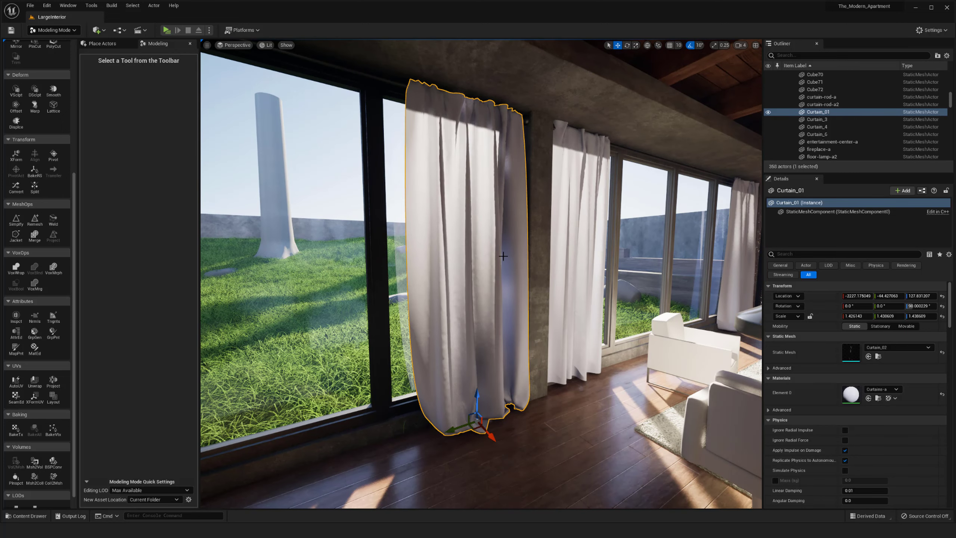
{"action": "scroll", "coordinate": [503, 256], "scroll_direction": "up", "scroll_amount": 1}
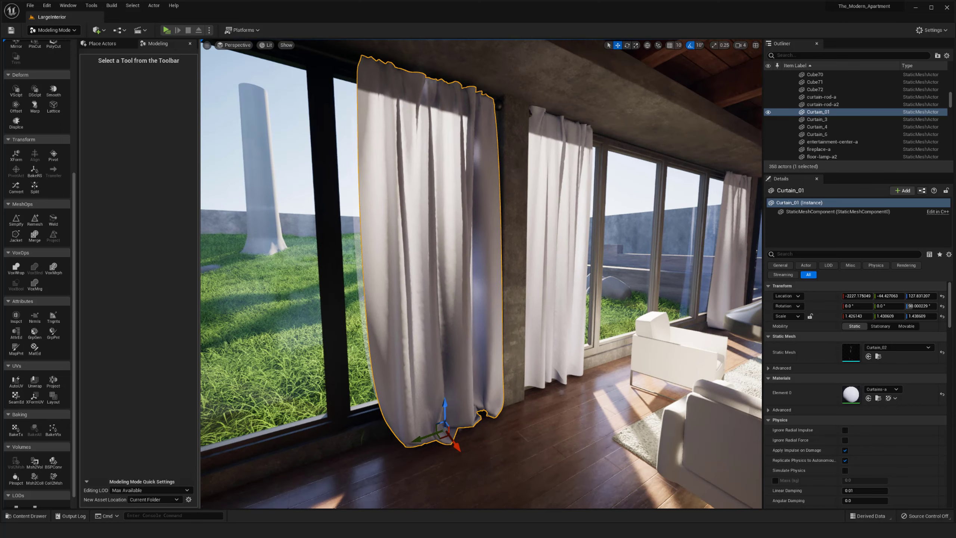
{"action": "right_click_drag", "start_coordinate": [320, 347], "coordinate": [312, 340]}
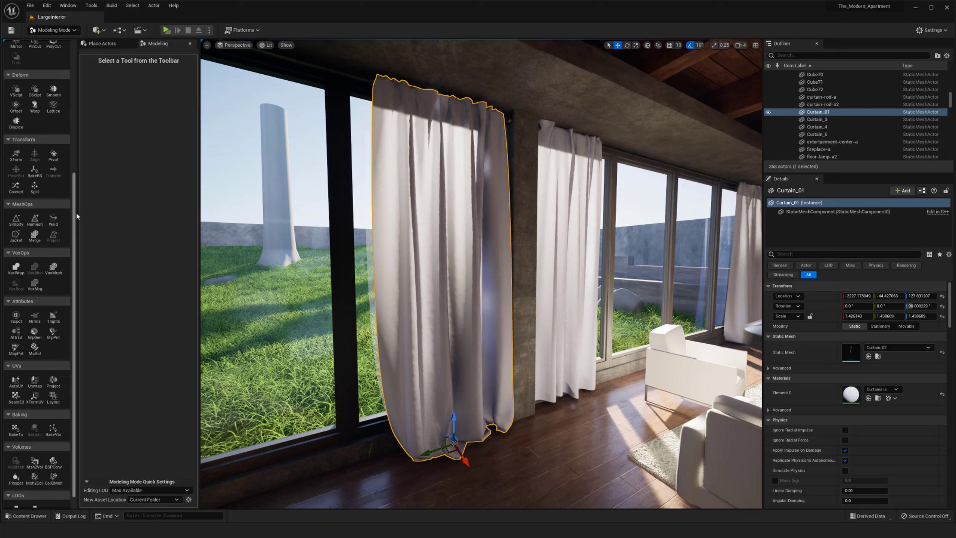
Step: Start the Simplify mesh operation on the selected Curtain_01
{"action": "left_click_drag", "start_coordinate": [76, 216], "coordinate": [78, 125]}
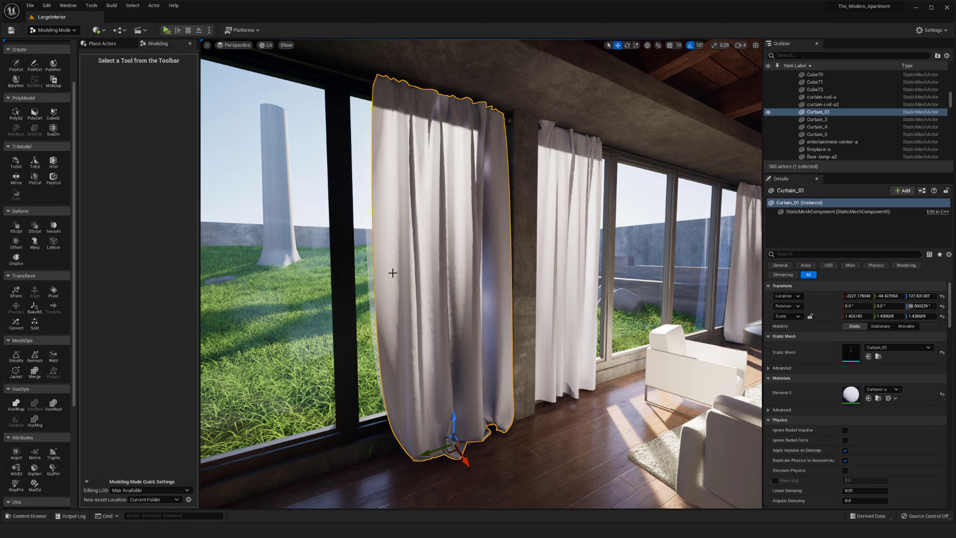
{"action": "scroll", "coordinate": [44, 322], "scroll_direction": "up", "scroll_amount": 1}
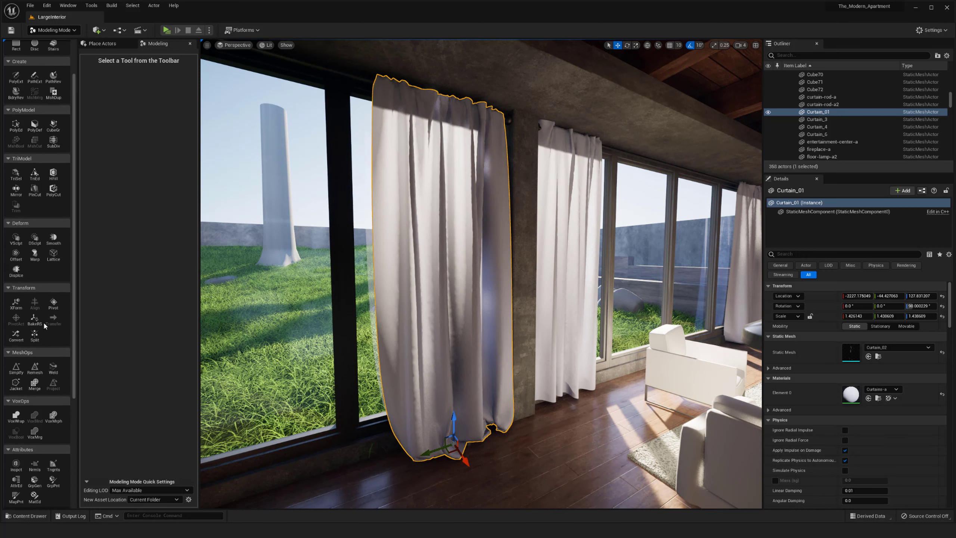
{"action": "scroll", "coordinate": [15, 371], "scroll_direction": "down", "scroll_amount": 2}
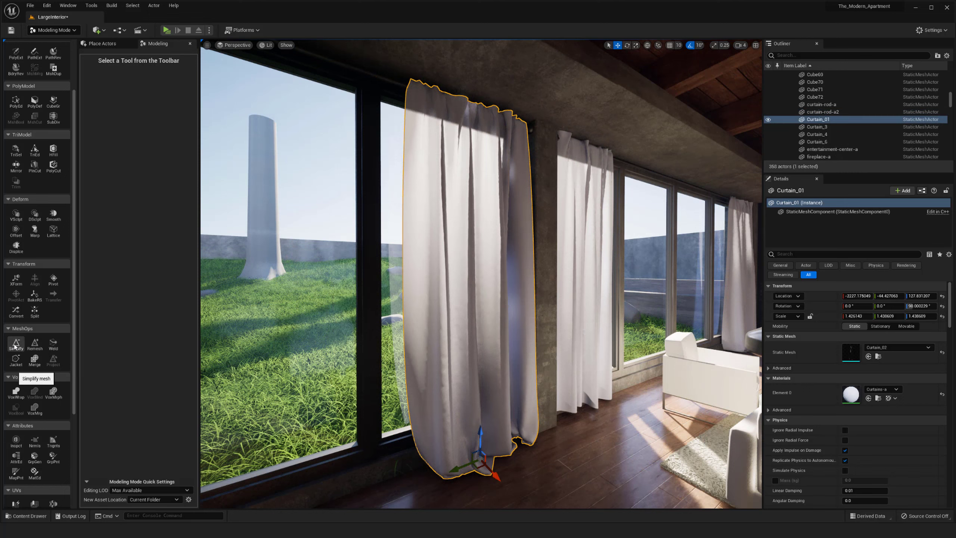
{"action": "left_click", "coordinate": [15, 344]}
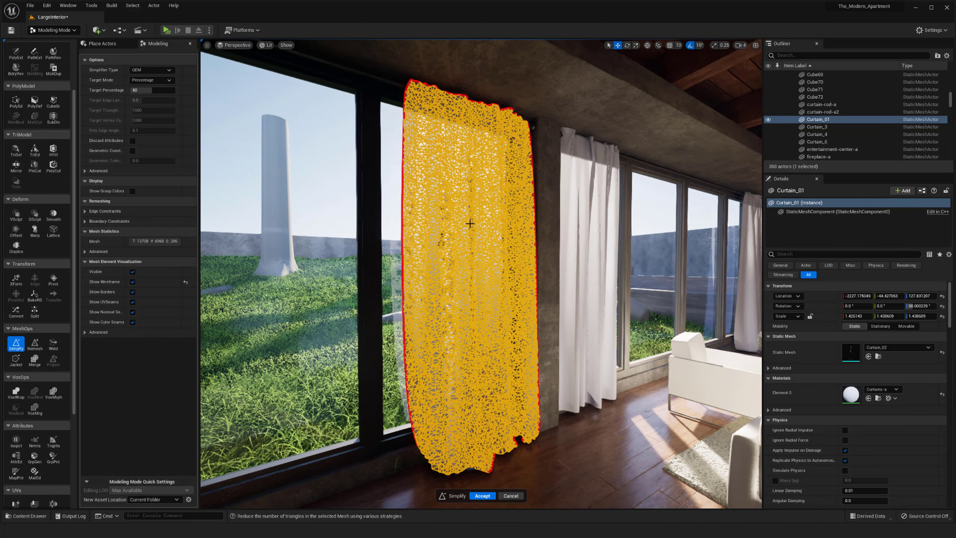
Step: Examine the simplified wireframe preview up close from the curtain's upper edge down to its hem
{"action": "left_click_drag", "start_coordinate": [457, 226], "coordinate": [399, 237], "text": "alt"}
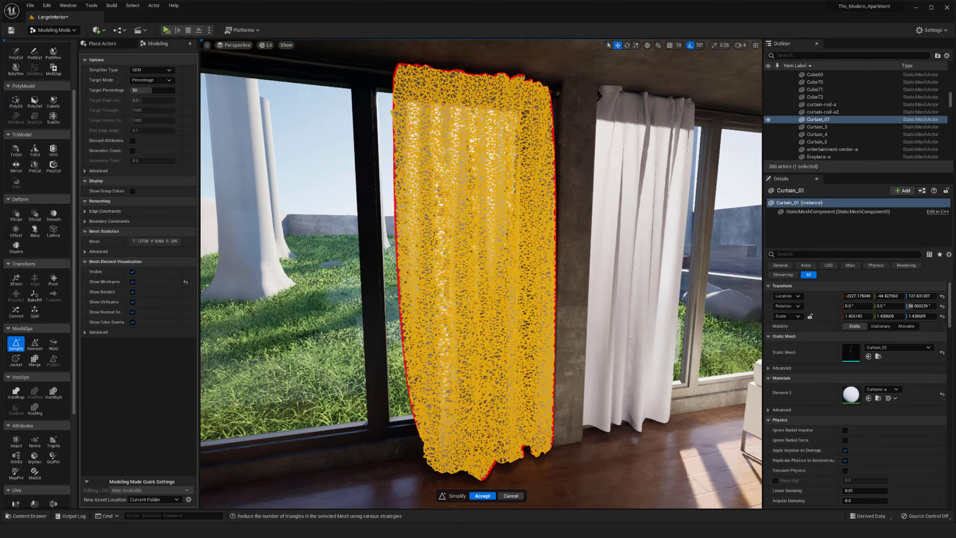
{"action": "key", "text": "w"}
{"action": "right_click_drag", "start_coordinate": [399, 237], "coordinate": [412, 154]}
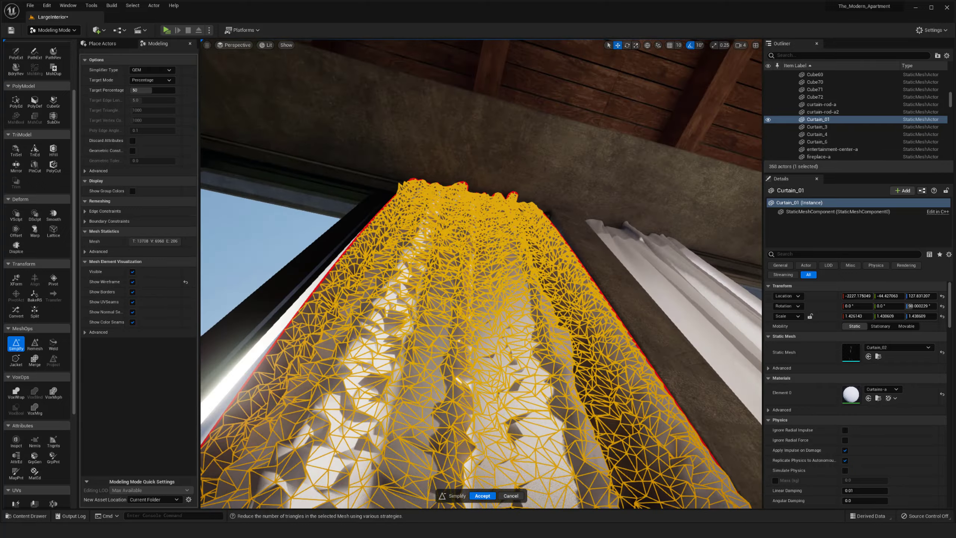
{"action": "key", "text": "w"}
{"action": "mouse_move", "coordinate": [466, 235]}
{"action": "right_mouse_down"}
{"action": "mouse_move", "coordinate": [468, 221]}
{"action": "mouse_move", "coordinate": [466, 236]}
{"action": "right_mouse_up"}
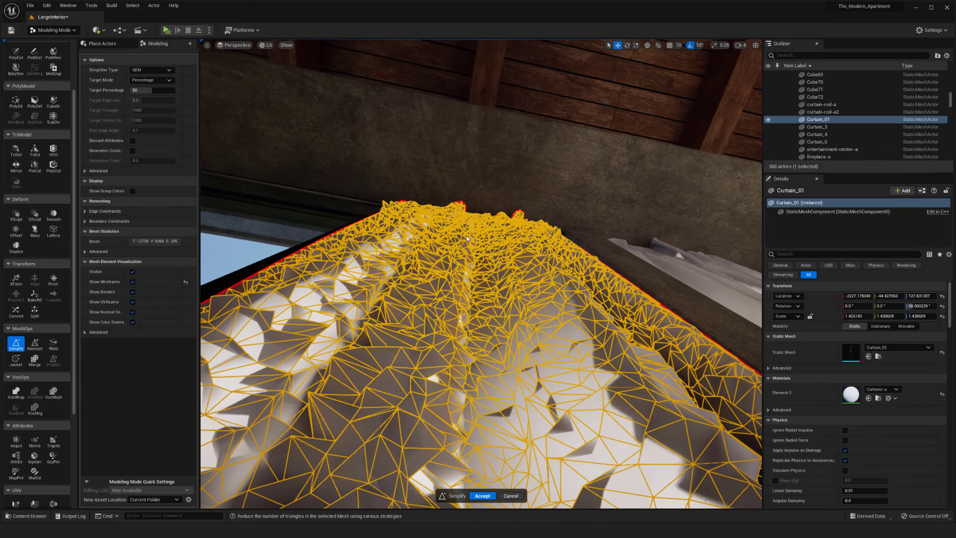
{"action": "right_click_drag", "start_coordinate": [363, 337], "coordinate": [363, 467]}
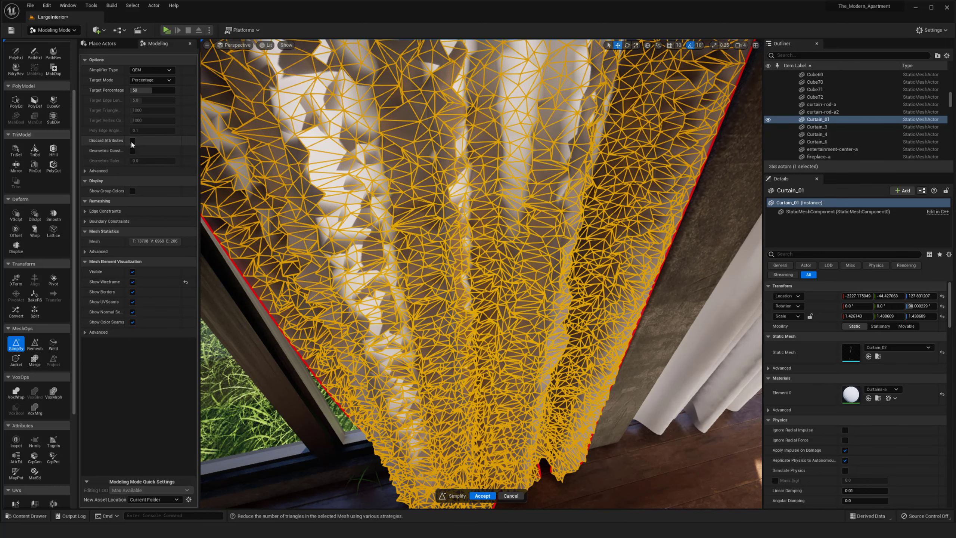
Step: Enable Discard Attributes for the Simplify operation and check the resulting curtain surface
{"action": "left_click", "coordinate": [132, 140]}
{"action": "right_click_drag", "start_coordinate": [264, 180], "coordinate": [275, 52]}
{"action": "right_click_drag", "start_coordinate": [244, 122], "coordinate": [250, 177]}
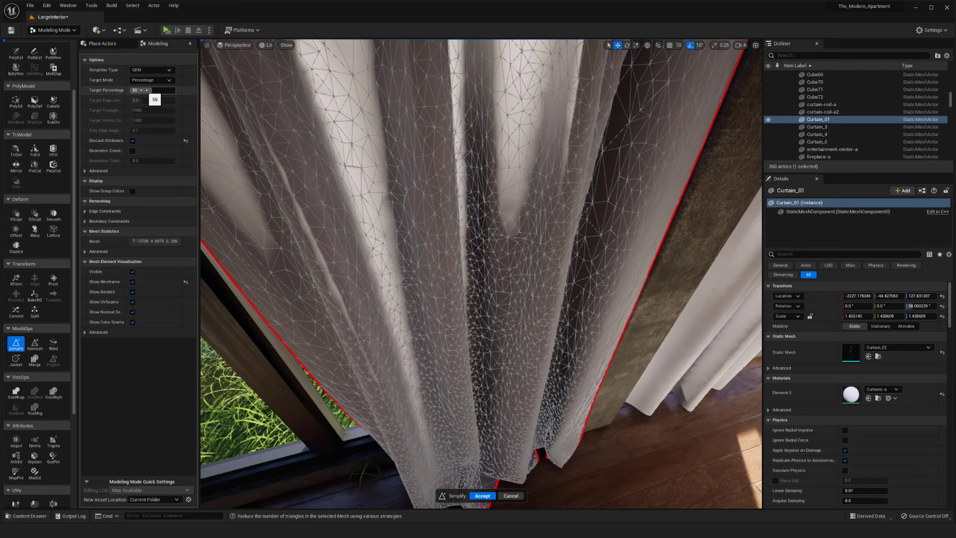
Step: Set the Simplify target percentage to 100 and view the curtain's full-density wireframe
{"action": "left_click_drag", "start_coordinate": [156, 90], "coordinate": [175, 90]}
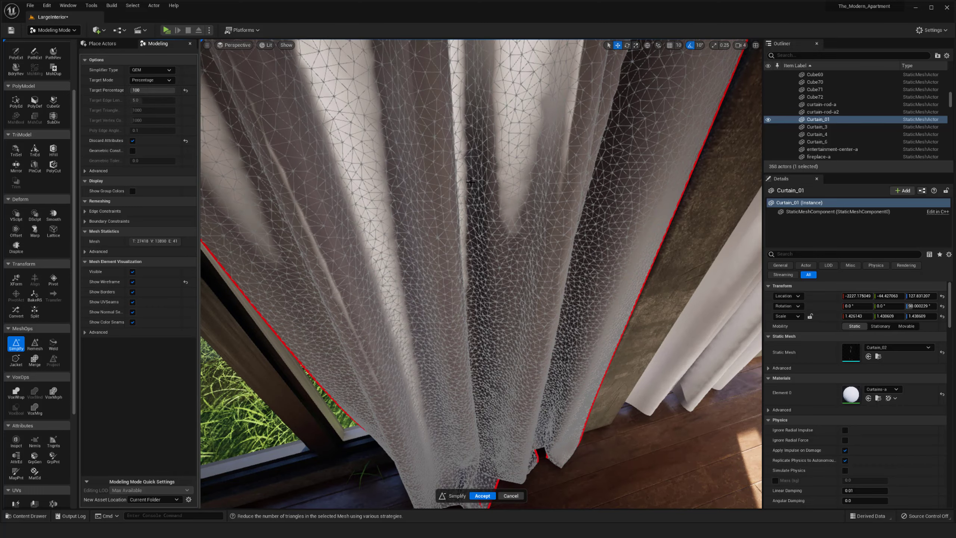
{"action": "right_click_drag", "start_coordinate": [481, 263], "coordinate": [470, 188]}
{"action": "right_click_drag", "start_coordinate": [404, 198], "coordinate": [404, 164]}
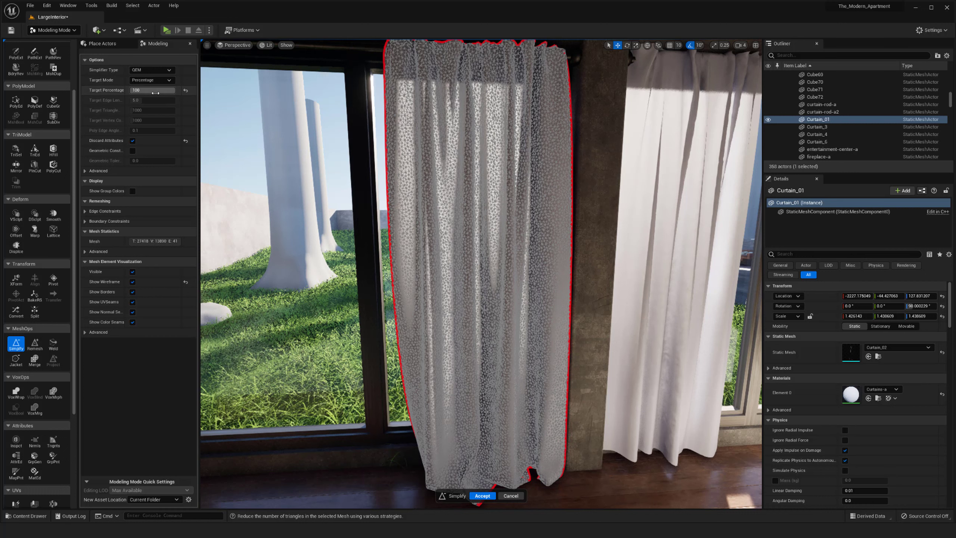
Step: Set the Simplify target percentage for the curtain to 20
{"action": "left_click_drag", "start_coordinate": [155, 93], "coordinate": [147, 93]}
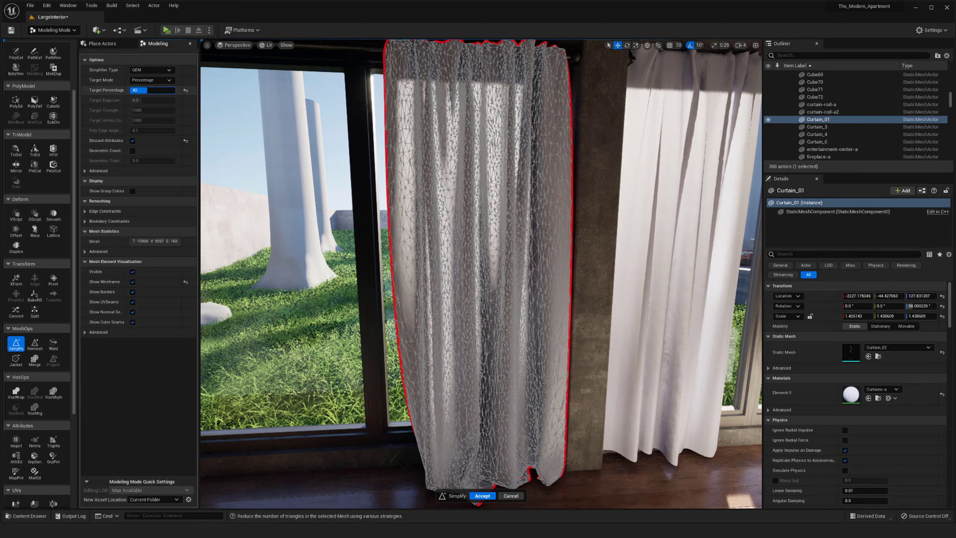
{"action": "left_click_drag", "start_coordinate": [141, 91], "coordinate": [139, 91]}
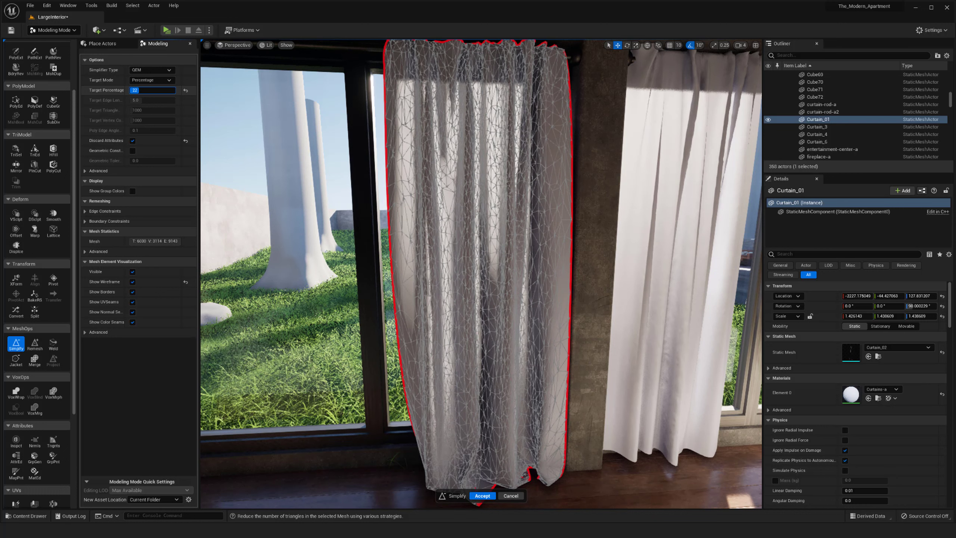
{"action": "left_click_drag", "start_coordinate": [145, 90], "coordinate": [145, 90]}
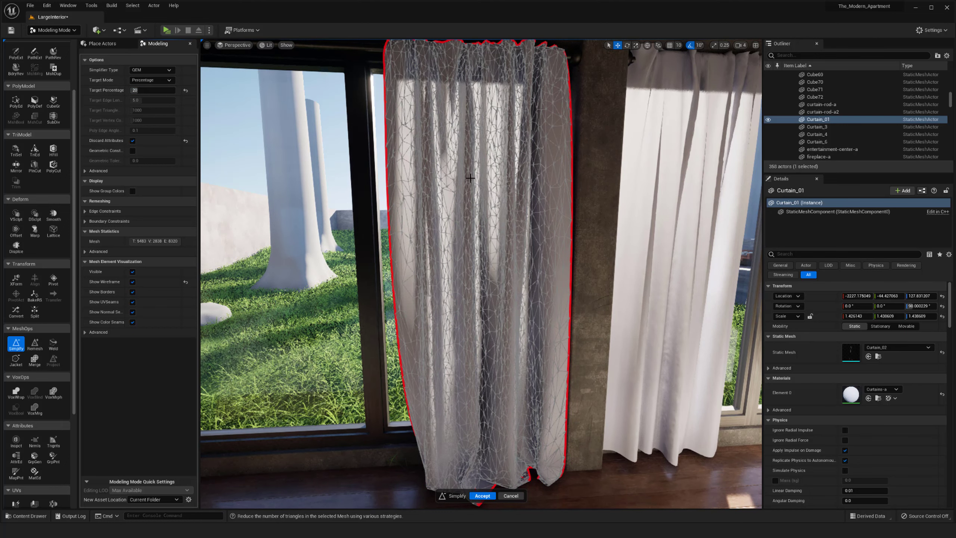
Step: Examine the reduced curtain wireframe from several angles, from the gathered upper edge down to the hem
{"action": "left_click_drag", "start_coordinate": [471, 178], "coordinate": [470, 79], "text": "alt"}
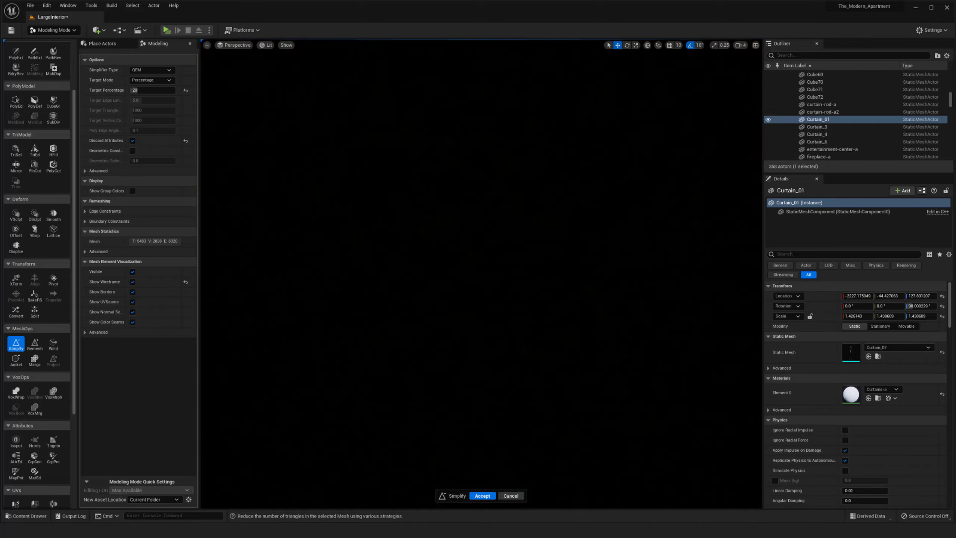
{"action": "right_click_drag", "start_coordinate": [467, 148], "coordinate": [462, 252]}
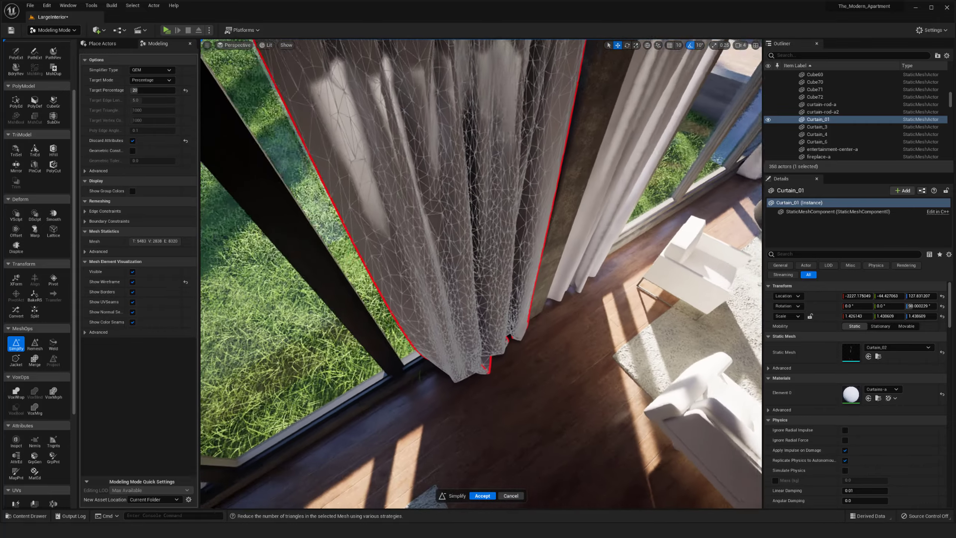
{"action": "left_click_drag", "start_coordinate": [461, 253], "coordinate": [460, 140], "text": "alt"}
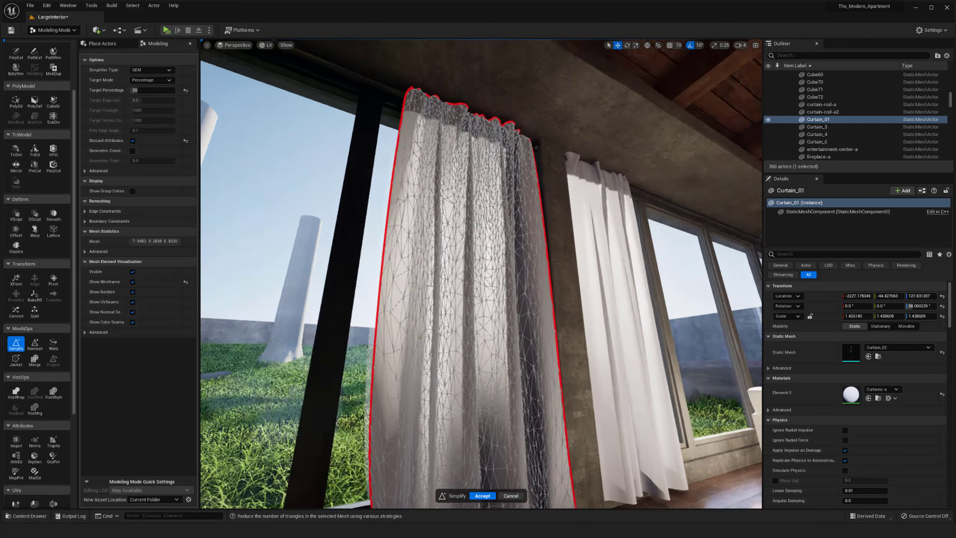
{"action": "right_click_drag", "start_coordinate": [467, 203], "coordinate": [494, 197]}
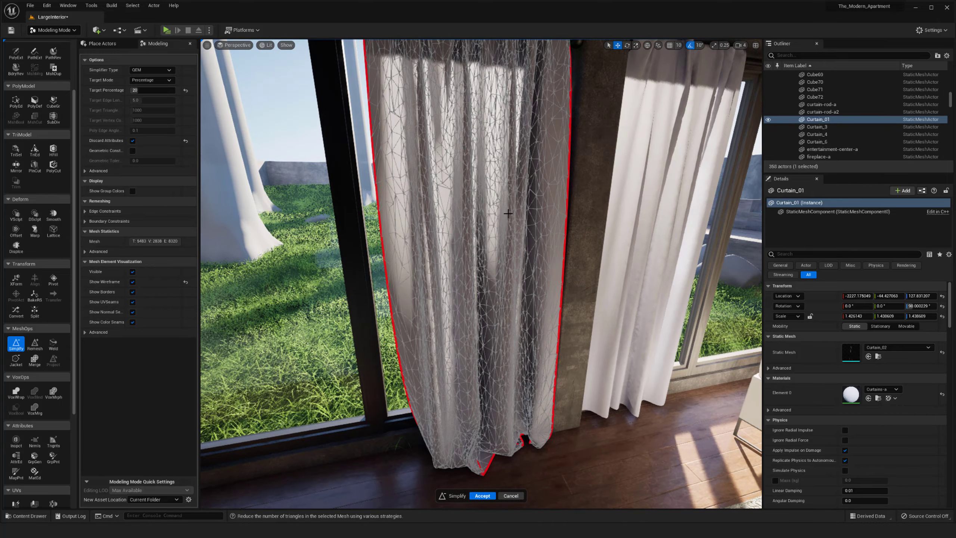
{"action": "mouse_move", "coordinate": [537, 216]}
{"action": "right_mouse_down"}
{"action": "mouse_move", "coordinate": [564, 215]}
{"action": "mouse_move", "coordinate": [542, 216]}
{"action": "right_mouse_up"}
{"action": "left_click_drag", "start_coordinate": [515, 239], "coordinate": [533, 238], "text": "alt"}
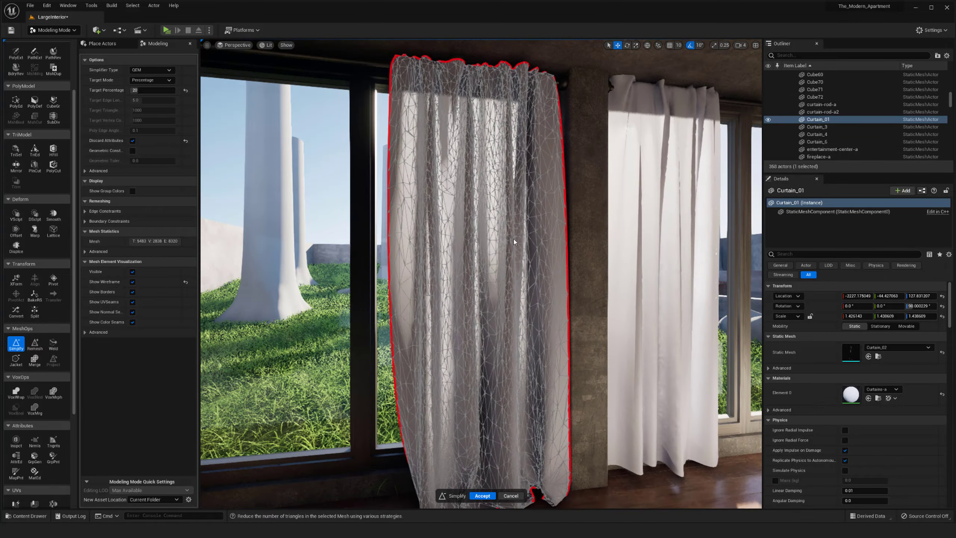
{"action": "mouse_move", "coordinate": [479, 252]}
{"action": "right_mouse_down"}
{"action": "mouse_move", "coordinate": [505, 251]}
{"action": "mouse_move", "coordinate": [479, 252]}
{"action": "right_mouse_up"}
{"action": "mouse_move", "coordinate": [479, 252]}
{"action": "left_mouse_down", "text": "alt"}
{"action": "mouse_move", "coordinate": [505, 251]}
{"action": "mouse_move", "coordinate": [488, 251]}
{"action": "left_mouse_up", "text": "alt"}
{"action": "right_click_drag", "start_coordinate": [243, 111], "coordinate": [258, 111], "text": "alt"}
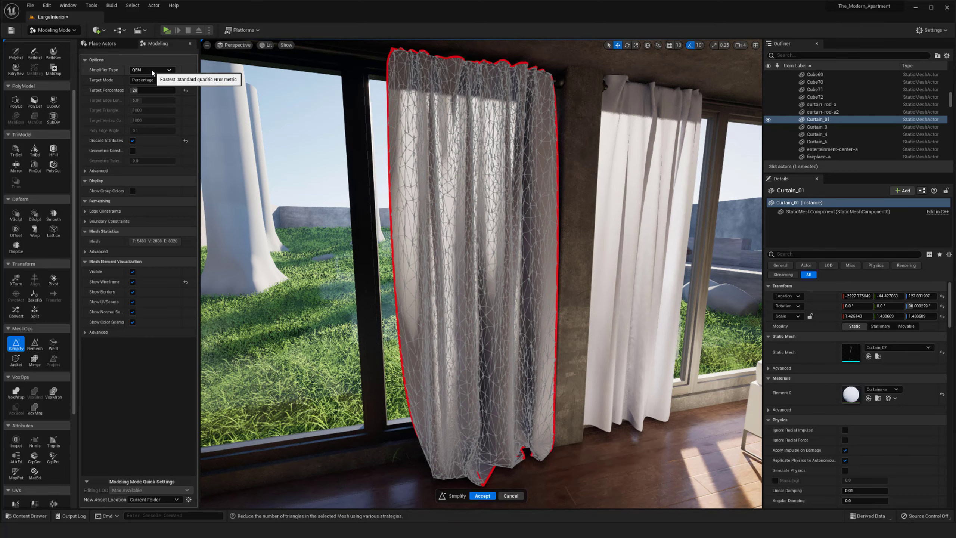
Step: Switch the simplifier type to UE Standard and inspect the wireframe along the curtain's upper folds
{"action": "left_click", "coordinate": [133, 72]}
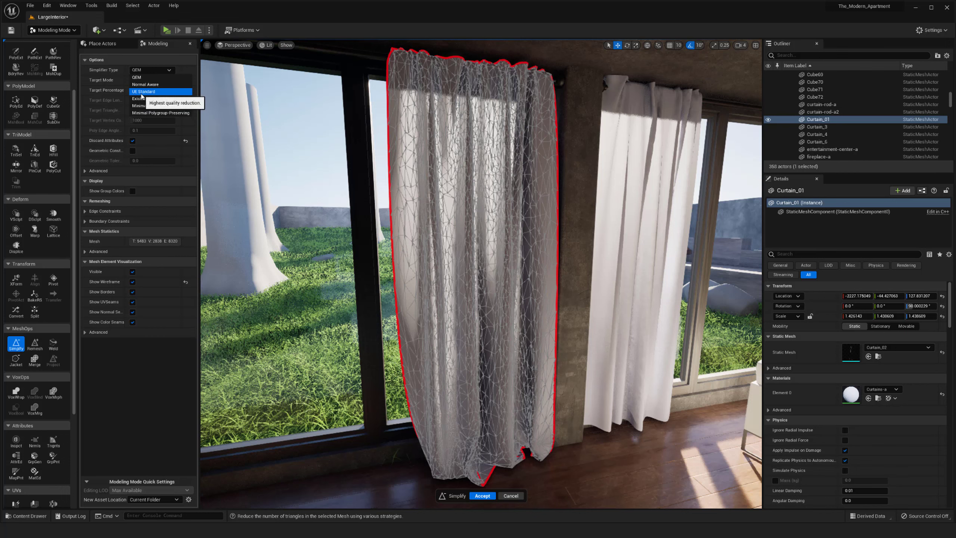
{"action": "left_click", "coordinate": [142, 92]}
{"action": "key", "text": "f"}
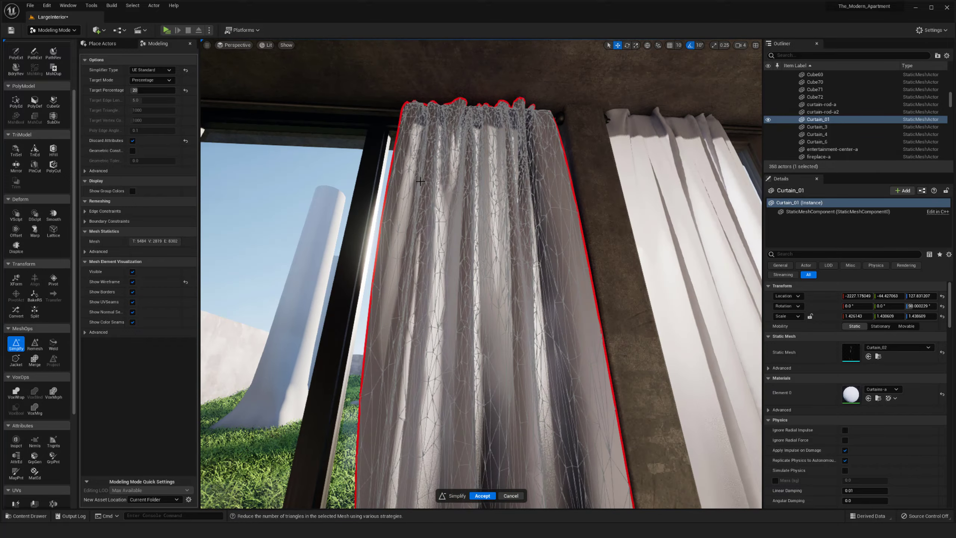
{"action": "right_click_drag", "start_coordinate": [418, 179], "coordinate": [418, 98]}
{"action": "right_click_drag", "start_coordinate": [446, 240], "coordinate": [418, 188]}
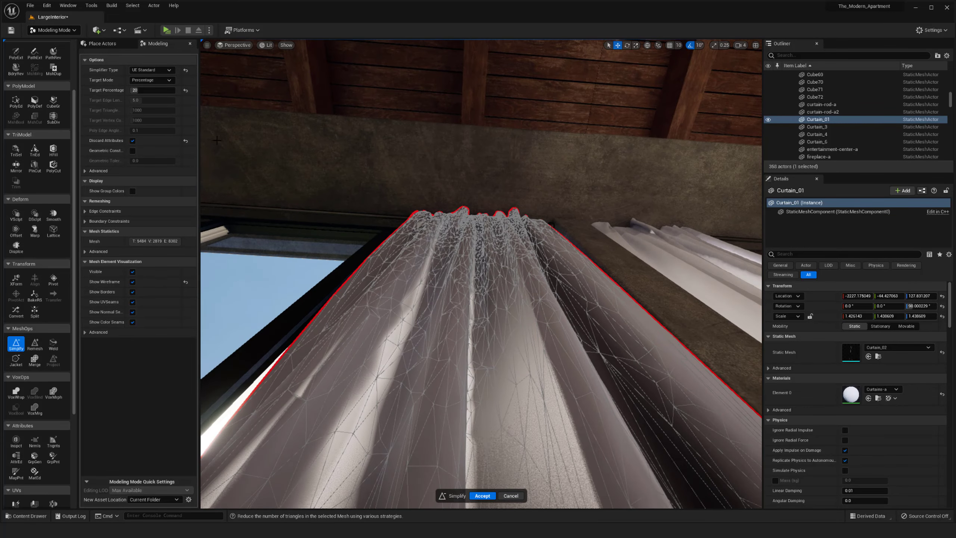
Step: Try the Normal Aware and Existing Positions simplifier types and check the curtain's upper wireframe
{"action": "left_click", "coordinate": [153, 72]}
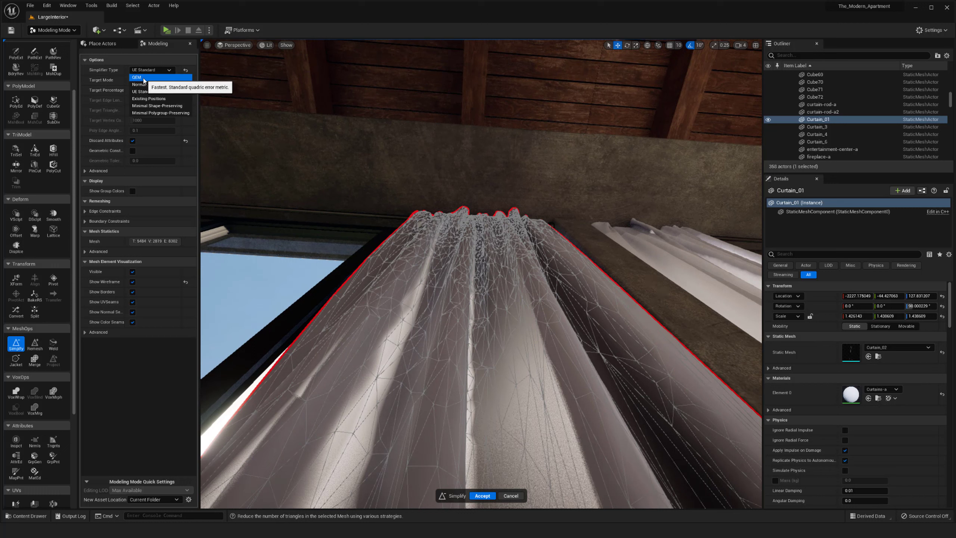
{"action": "left_click", "coordinate": [140, 84]}
{"action": "left_click", "coordinate": [152, 70]}
{"action": "left_click", "coordinate": [146, 99]}
{"action": "right_click_drag", "start_coordinate": [332, 328], "coordinate": [332, 373]}
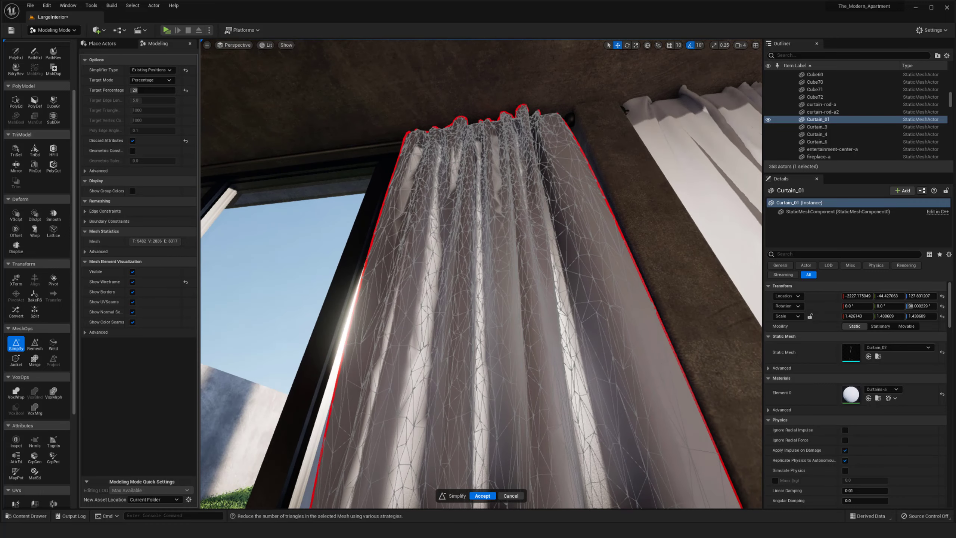
Step: Return the simplifier type to QEM and view the whole curtain
{"action": "left_click", "coordinate": [150, 70]}
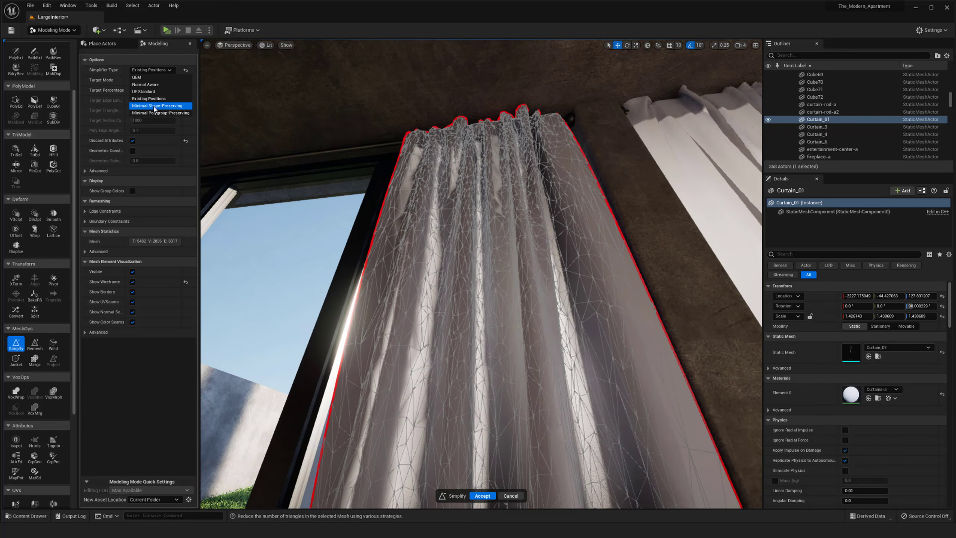
{"action": "left_click", "coordinate": [138, 77]}
{"action": "right_click_drag", "start_coordinate": [439, 230], "coordinate": [438, 300]}
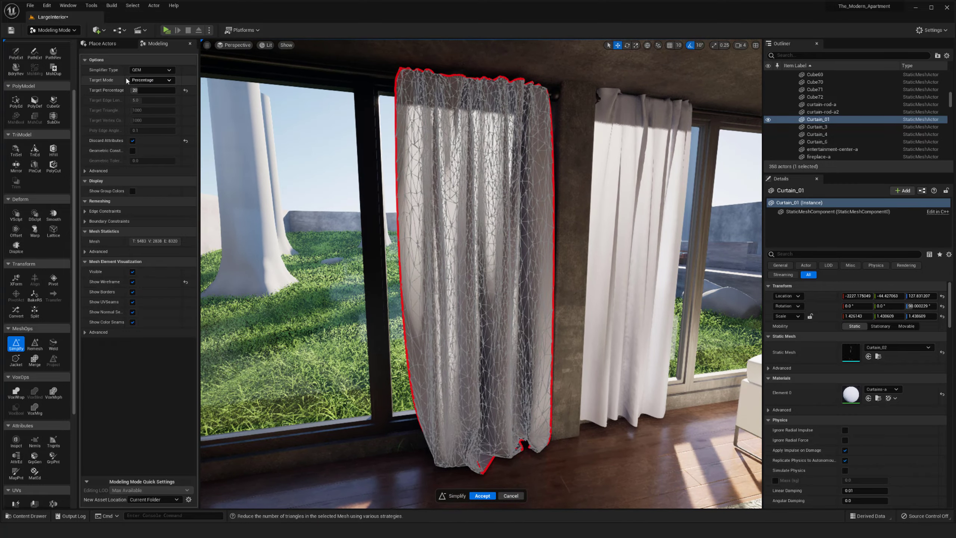
Step: Try the Triangle Count target mode on the curtain and switch back to Percentage
{"action": "left_click", "coordinate": [150, 80]}
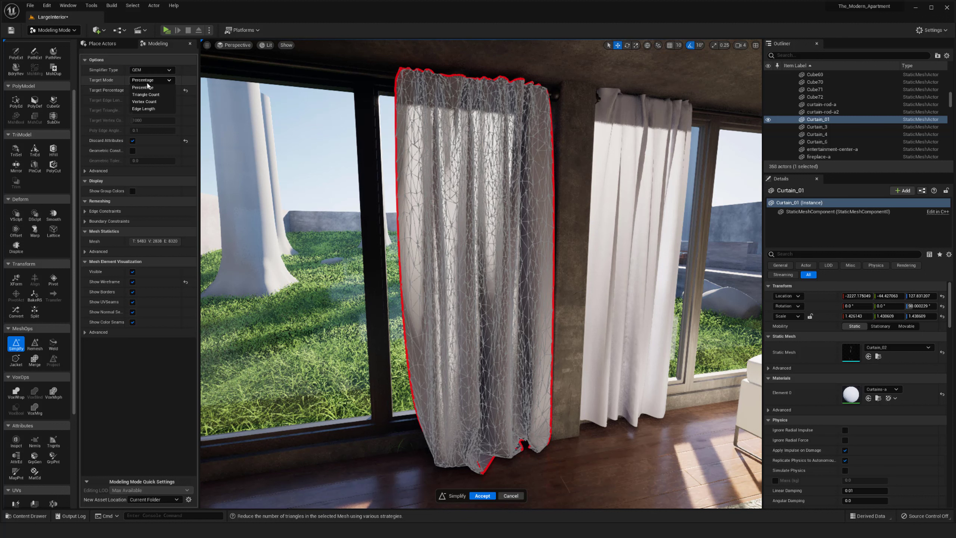
{"action": "left_click", "coordinate": [143, 95]}
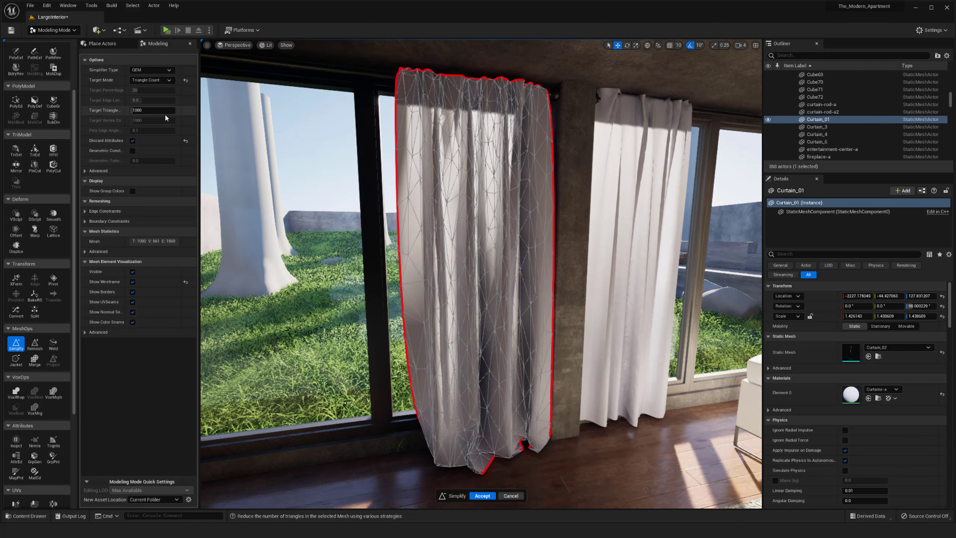
{"action": "left_click", "coordinate": [150, 80]}
{"action": "left_click", "coordinate": [145, 90]}
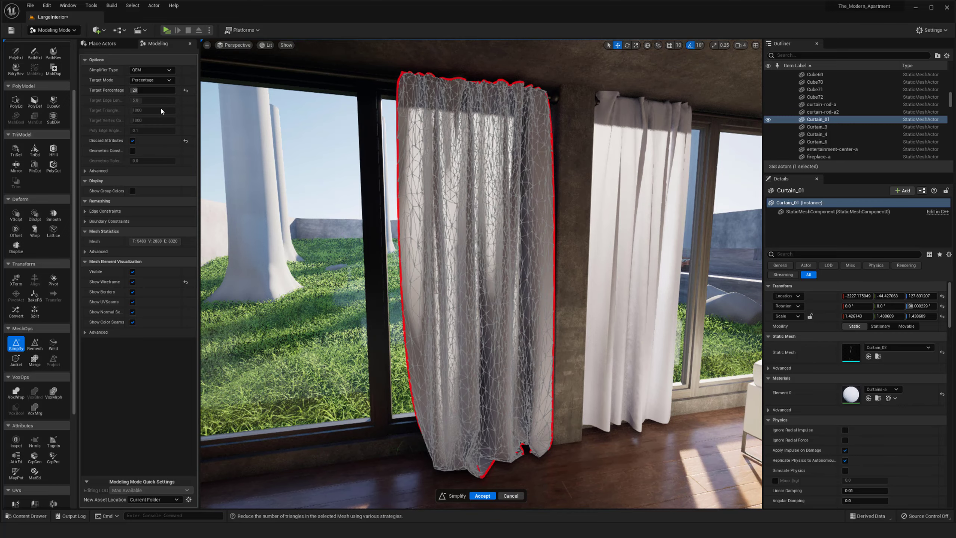
{"action": "right_click_drag", "start_coordinate": [289, 142], "coordinate": [319, 147]}
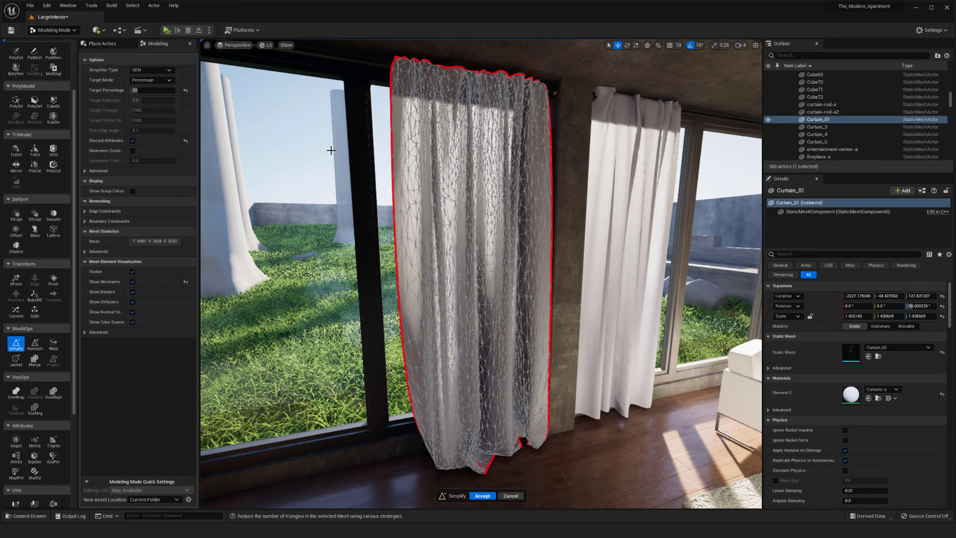
{"action": "right_click_drag", "start_coordinate": [328, 144], "coordinate": [326, 144]}
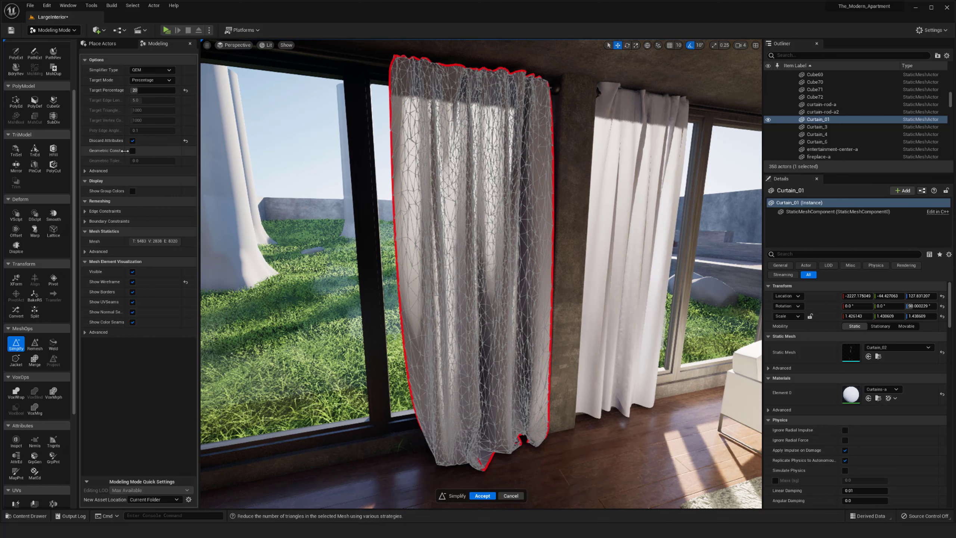
Step: Widen the option name column and try Geometric Constraint with a tolerance of 10.0, leaving the constraint disabled
{"action": "left_click_drag", "start_coordinate": [125, 150], "coordinate": [134, 151]}
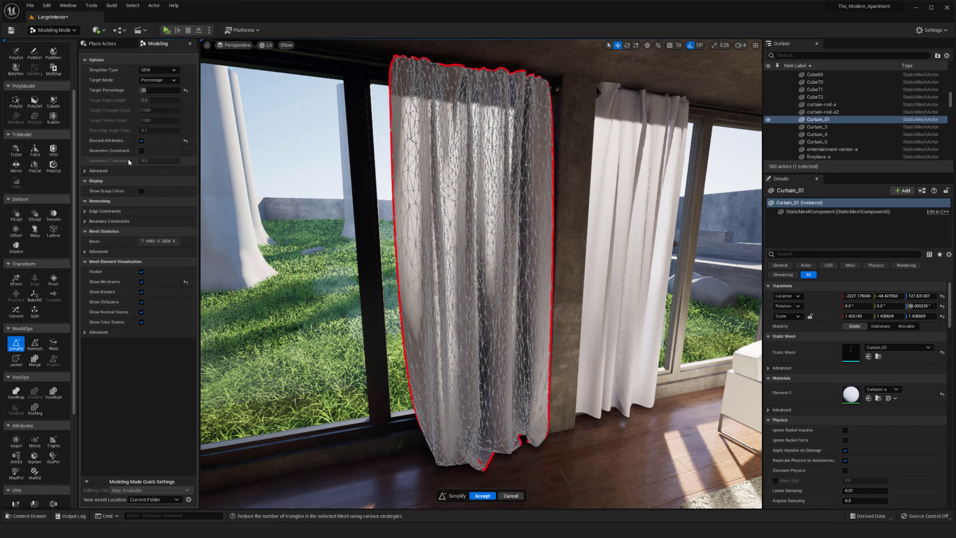
{"action": "left_click", "coordinate": [142, 150]}
{"action": "left_click", "coordinate": [142, 150]}
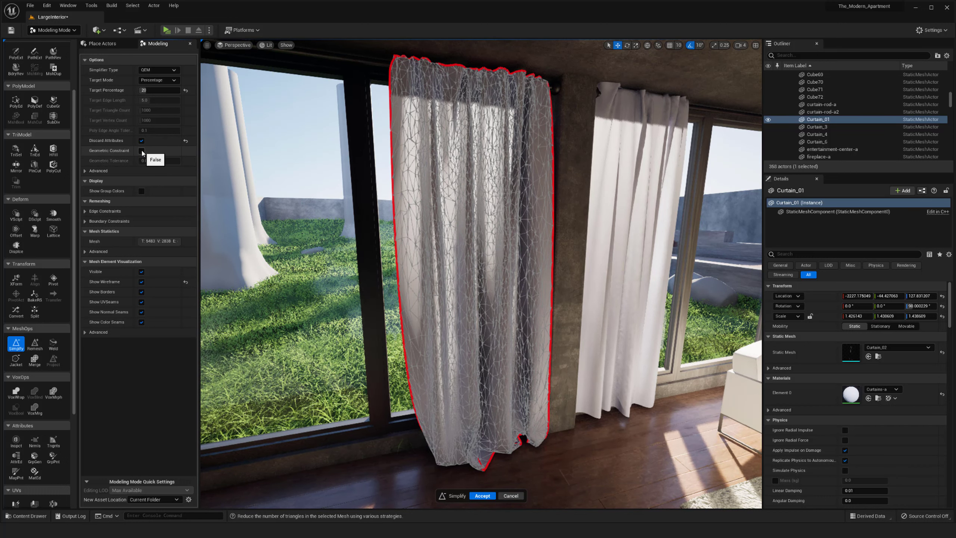
{"action": "left_click", "coordinate": [142, 150]}
{"action": "left_click", "coordinate": [142, 151]}
{"action": "left_click", "coordinate": [141, 151]}
{"action": "left_click", "coordinate": [142, 151]}
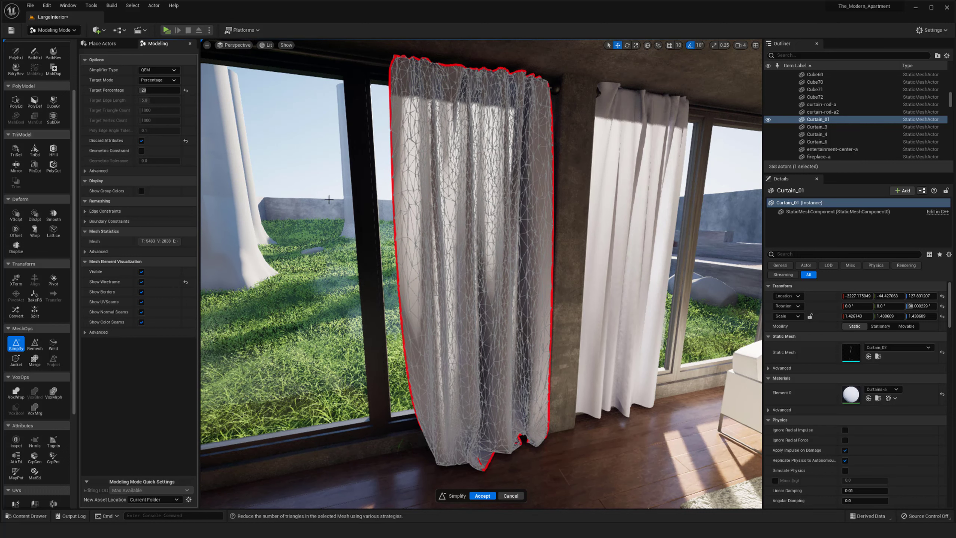
{"action": "scroll", "coordinate": [233, 193], "scroll_direction": "up", "scroll_amount": 2}
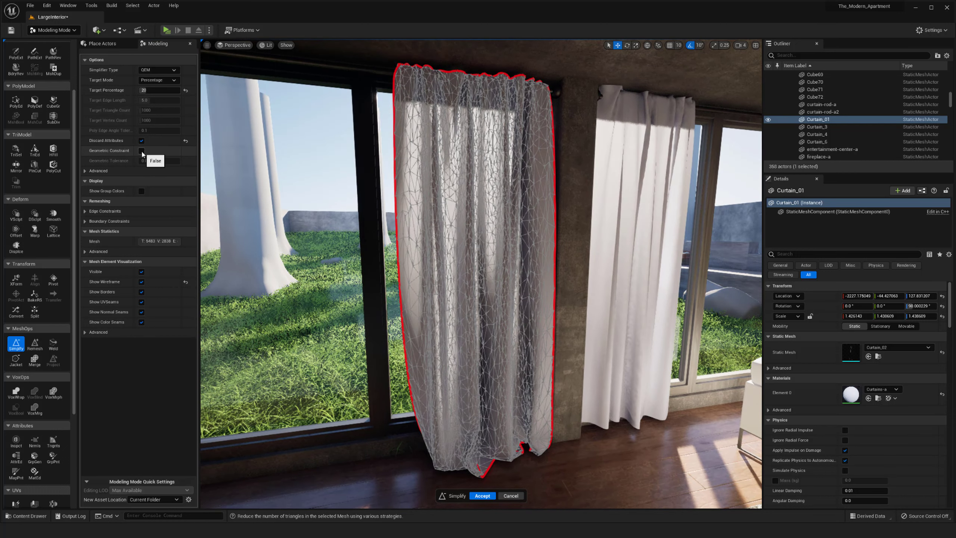
{"action": "left_click", "coordinate": [142, 151]}
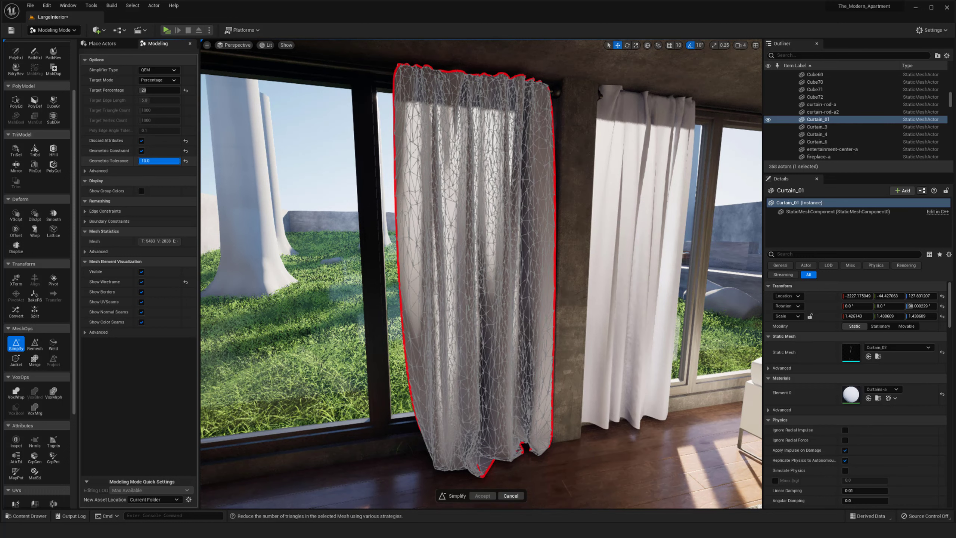
{"action": "left_click", "coordinate": [142, 151]}
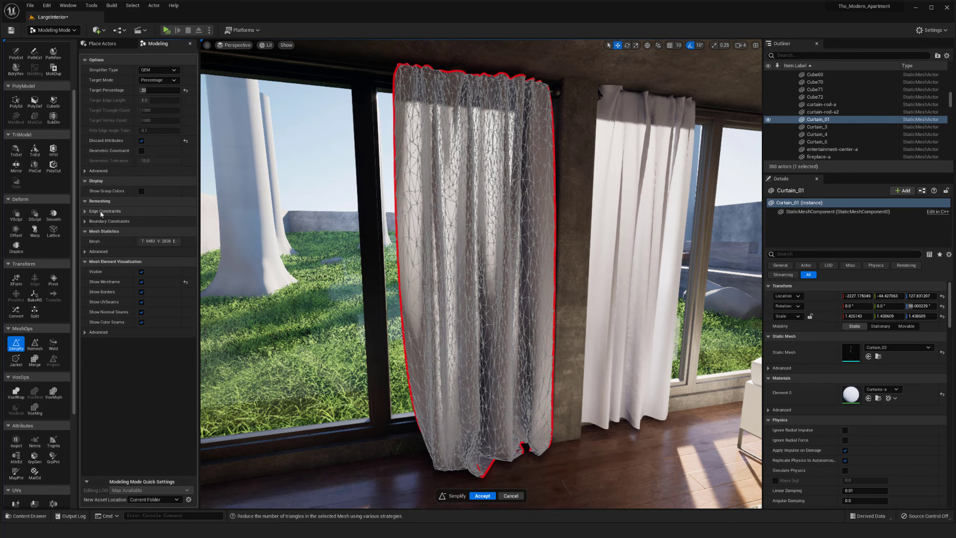
Step: Compare the simplified curtain with its wireframe and mesh element visualization hidden and shown again
{"action": "left_click_drag", "start_coordinate": [480, 335], "coordinate": [475, 317], "text": "alt"}
{"action": "left_click_drag", "start_coordinate": [252, 307], "coordinate": [248, 309], "text": "alt"}
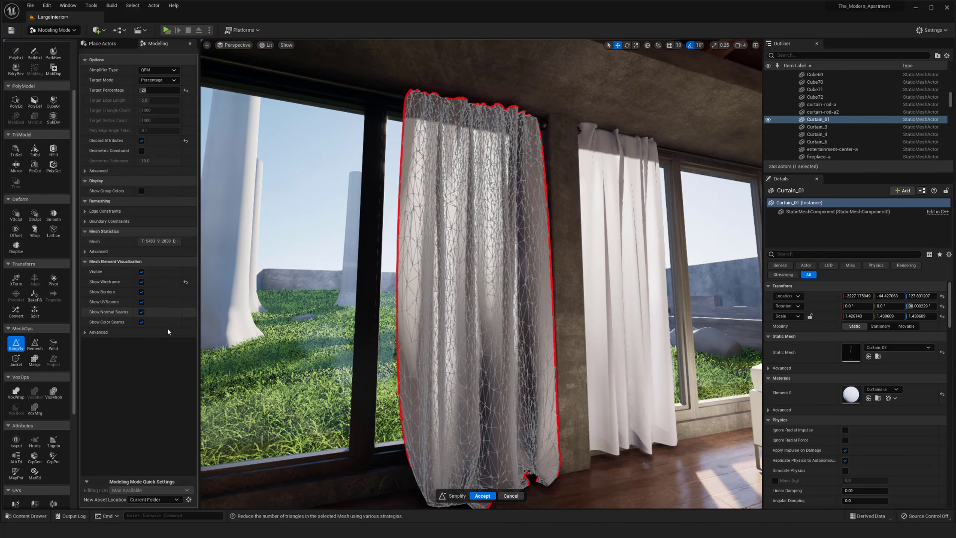
{"action": "left_click", "coordinate": [142, 282]}
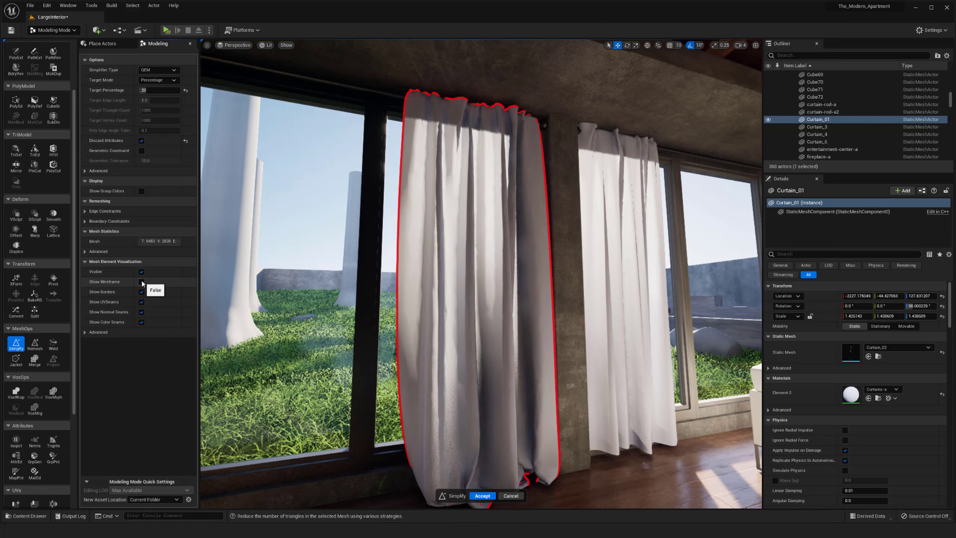
{"action": "left_click", "coordinate": [142, 282]}
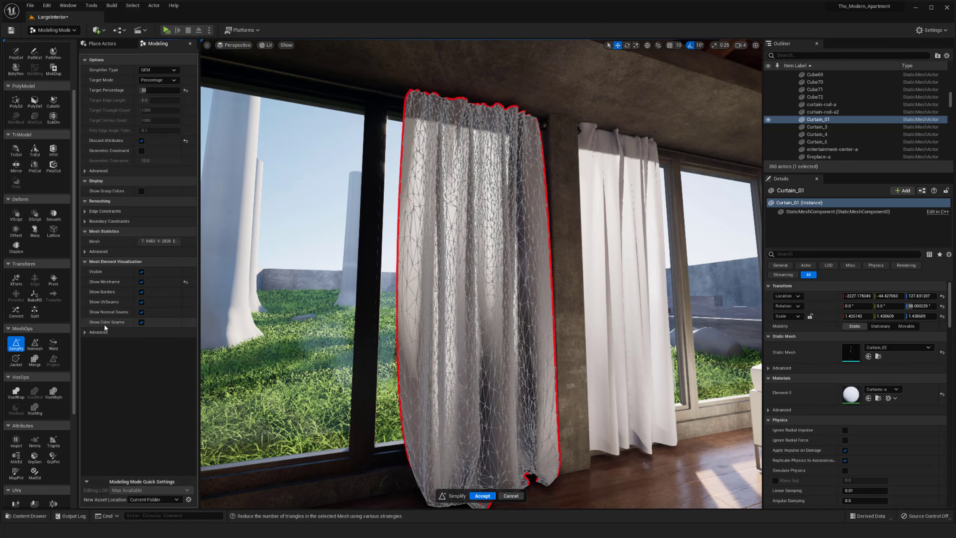
{"action": "left_click", "coordinate": [141, 272]}
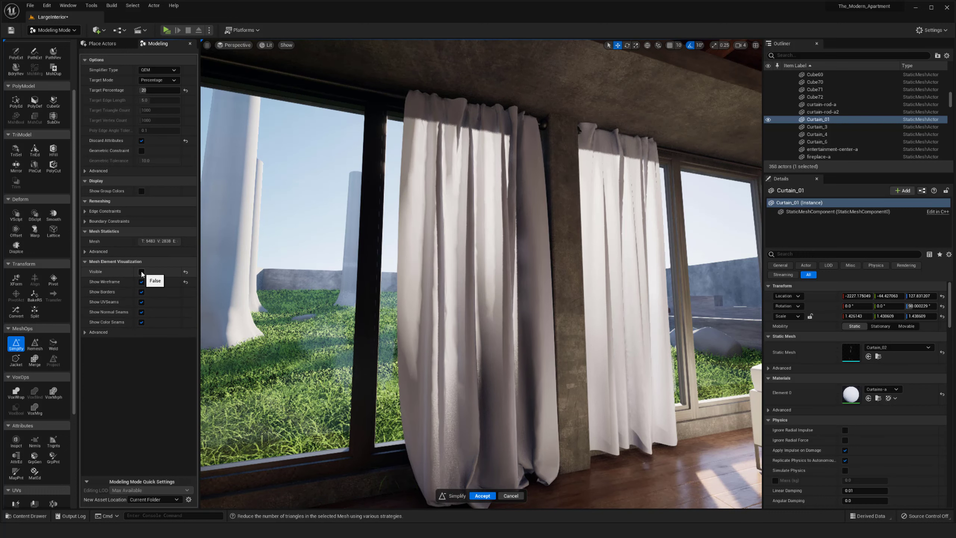
{"action": "left_click", "coordinate": [142, 272]}
{"action": "left_click_drag", "start_coordinate": [377, 279], "coordinate": [367, 301], "text": "alt"}
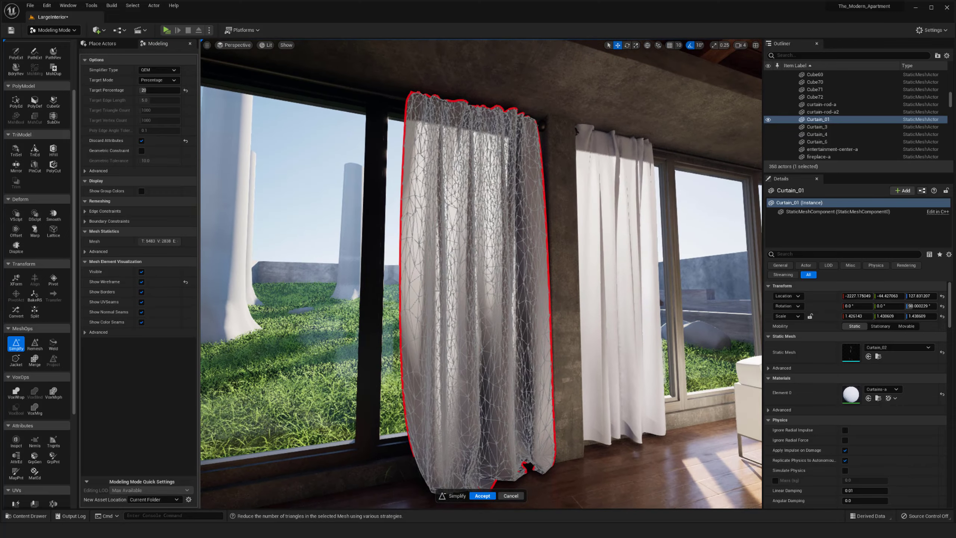
Step: Accept the simplification of Curtain_01 and pull back to see it in the room
{"action": "left_click", "coordinate": [481, 496]}
{"action": "left_click_drag", "start_coordinate": [477, 325], "coordinate": [476, 305], "text": "alt"}
{"action": "scroll", "coordinate": [476, 305], "scroll_direction": "down", "scroll_amount": 5}
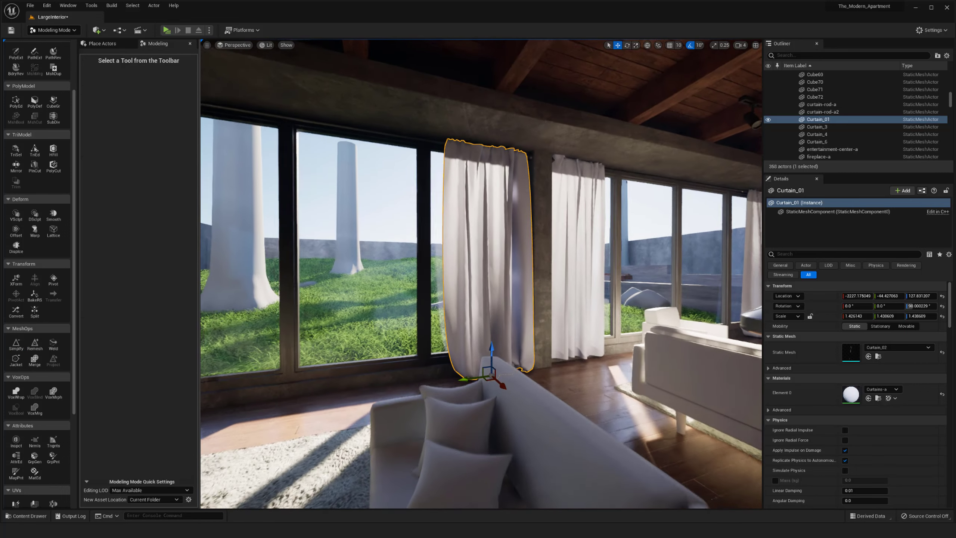
Step: Turn on game view and fly through the room to inspect the simplified curtain's shaded surface up close
{"action": "key", "text": "g"}
{"action": "right_click_drag", "start_coordinate": [476, 305], "coordinate": [405, 314]}
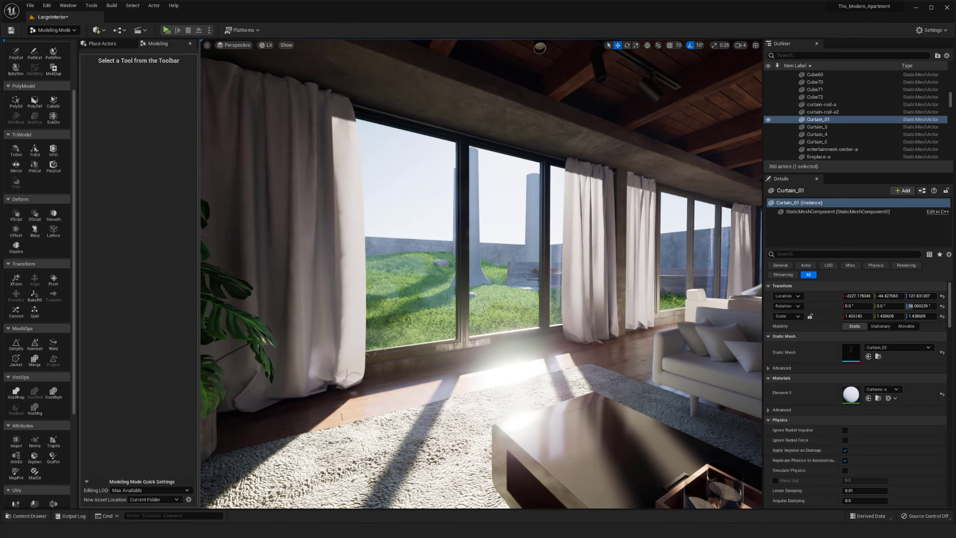
{"action": "key", "text": "d"}
{"action": "key", "text": "w"}
{"action": "right_click_drag", "start_coordinate": [494, 321], "coordinate": [460, 225]}
{"action": "key", "text": "w"}
{"action": "key", "text": "s"}
{"action": "key", "text": "d"}
{"action": "key", "text": "s"}
{"action": "key", "text": "a"}
{"action": "key", "text": "w"}
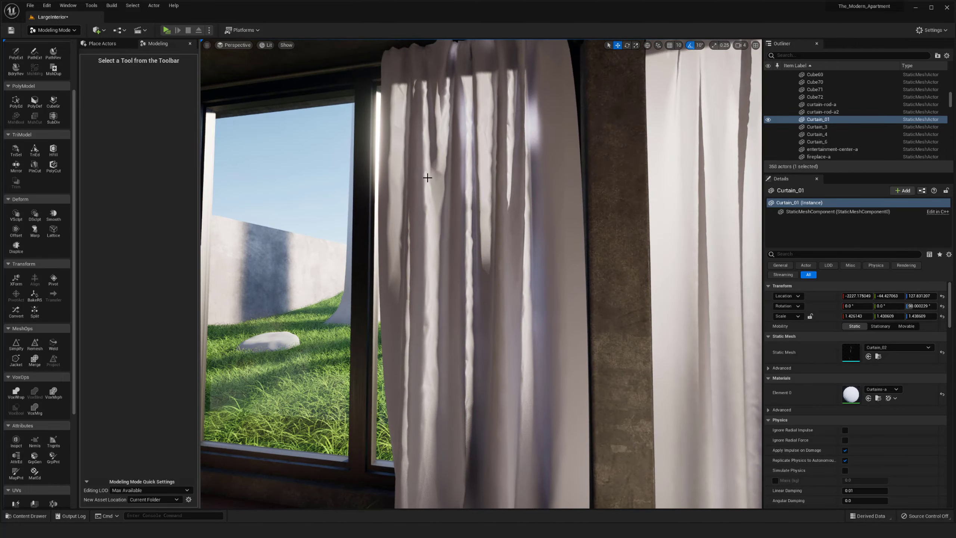
Step: Frame Curtain_01, open its Curtain_02 static mesh, examine the triangle and vertex statistics, and close the mesh window
{"action": "key", "text": "f"}
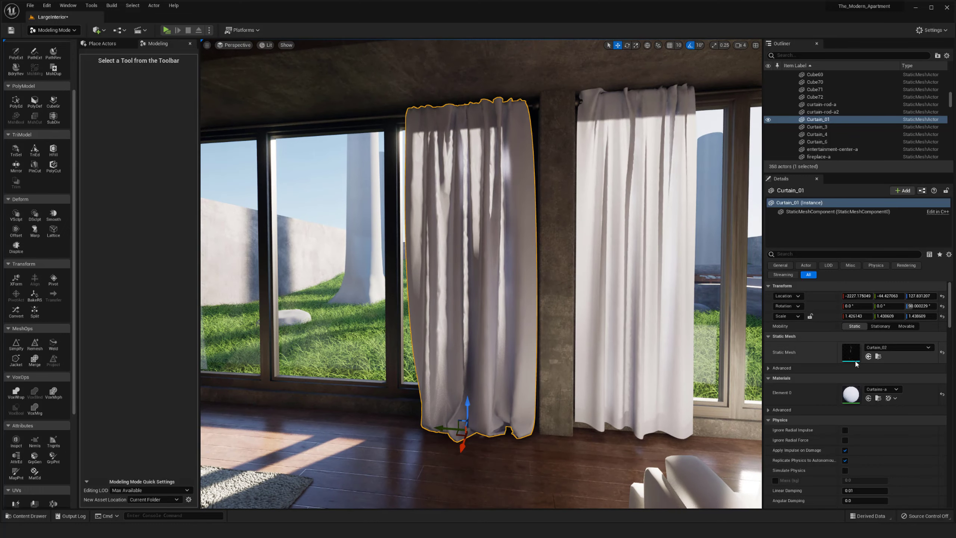
{"action": "double_click", "coordinate": [843, 359]}
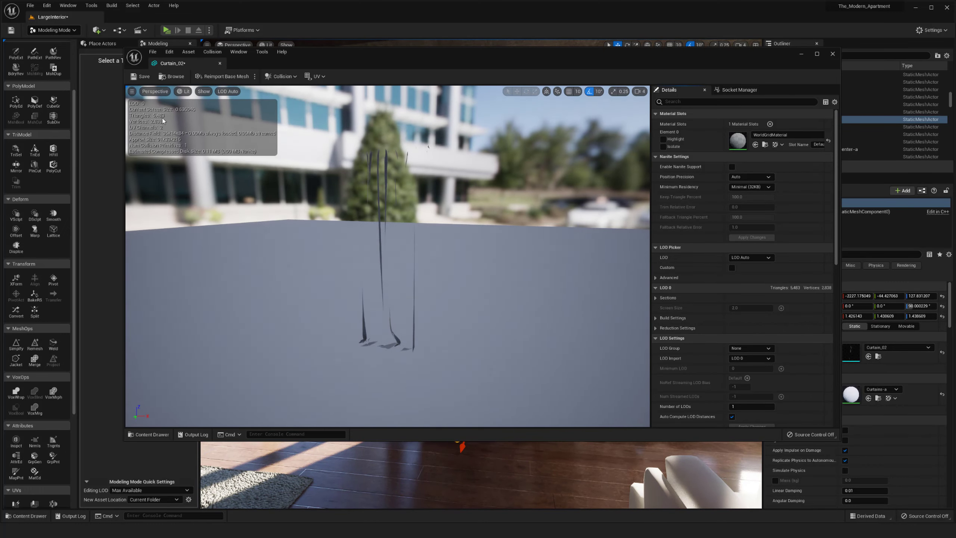
{"action": "left_click_drag", "start_coordinate": [275, 117], "coordinate": [219, 119]}
{"action": "left_click", "coordinate": [221, 63]}
Step: Undo the simplification of Curtain_01, view the curtain in the room, and recheck the Curtain_02 mesh statistics
{"action": "right_click_drag", "start_coordinate": [354, 185], "coordinate": [395, 226]}
{"action": "key", "text": "w"}
{"action": "key", "text": "a"}
{"action": "key", "text": "d"}
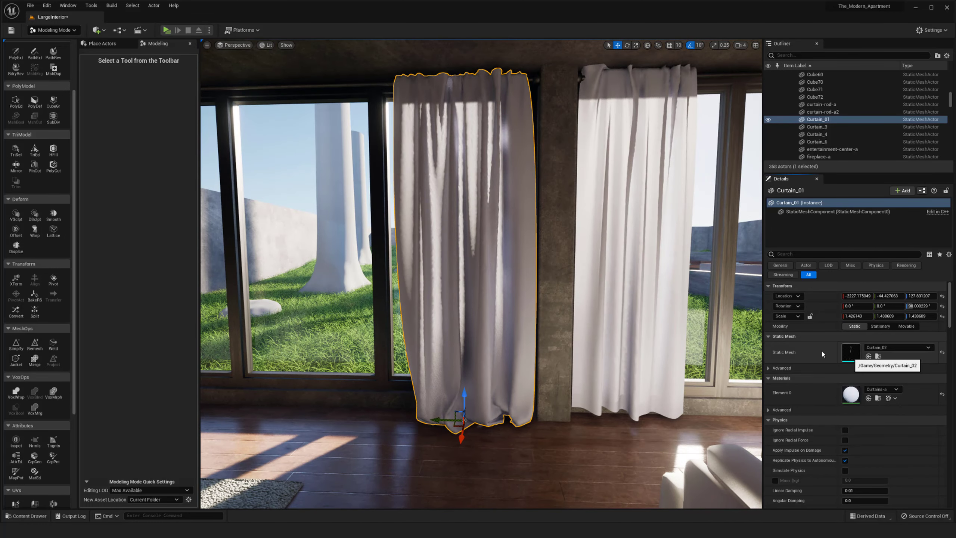
{"action": "double_click", "coordinate": [851, 353]}
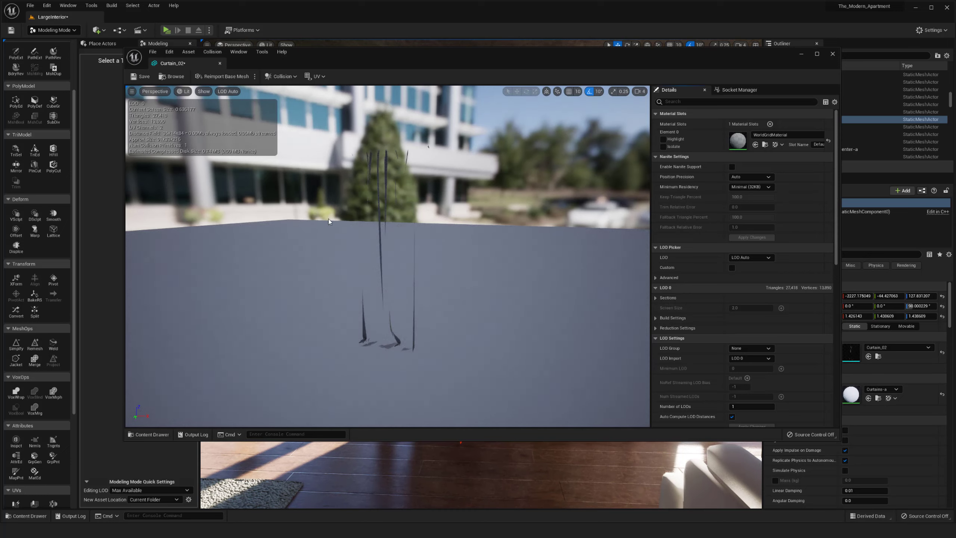
{"action": "left_click", "coordinate": [220, 63]}
Step: Simplify Curtain_01 with a target percentage of 50 and accept the result
{"action": "left_click", "coordinate": [16, 345]}
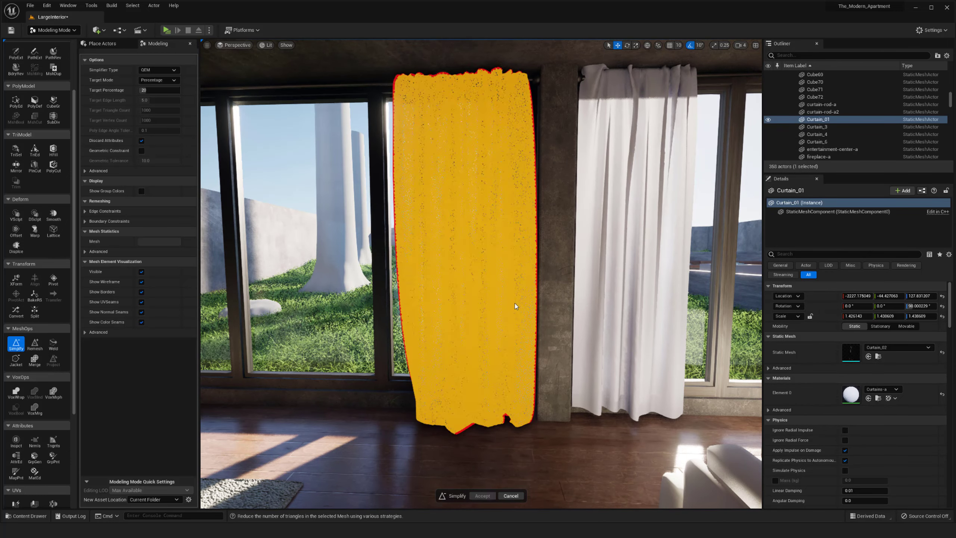
{"action": "left_click_drag", "start_coordinate": [146, 90], "coordinate": [157, 90]}
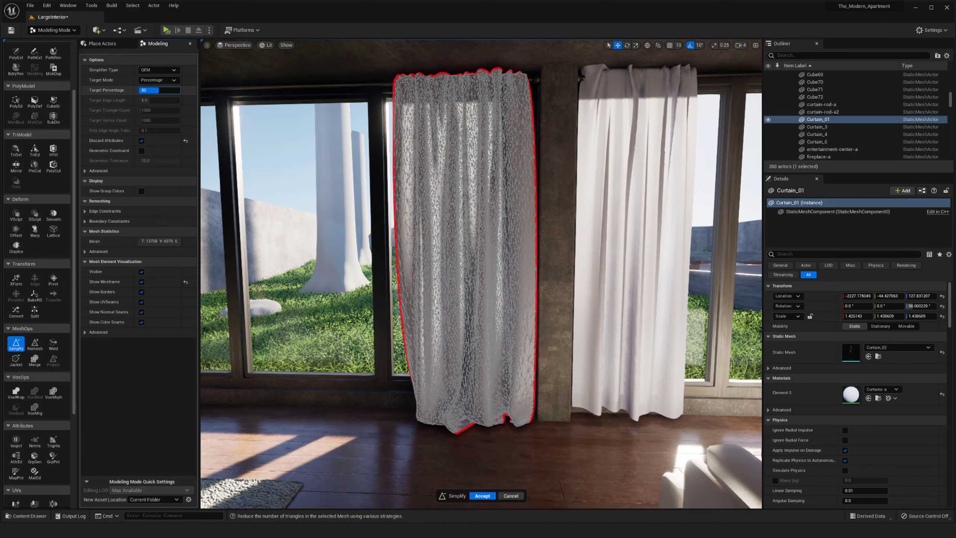
{"action": "left_click", "coordinate": [482, 496]}
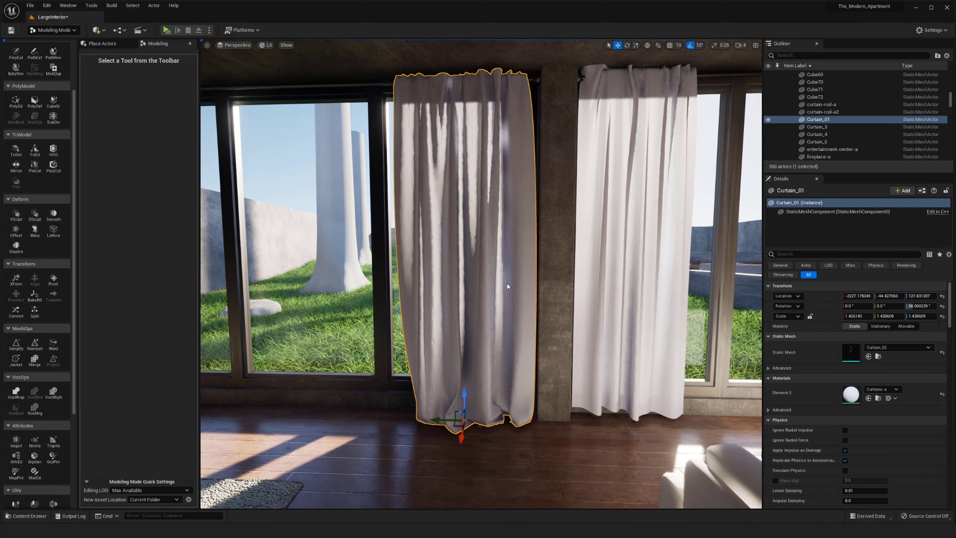
Step: Open the Curtain_02 static mesh to check its triangle statistics after the 50 percent simplification, and close it
{"action": "left_click_drag", "start_coordinate": [507, 286], "coordinate": [526, 292], "text": "alt"}
{"action": "double_click", "coordinate": [851, 357]}
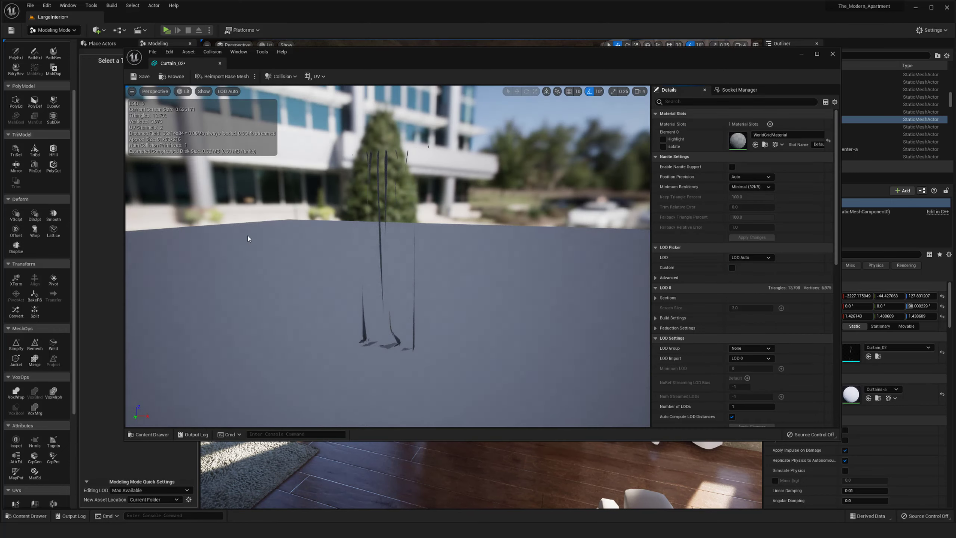
{"action": "left_click", "coordinate": [221, 63]}
Step: Inspect the simplified curtain's folds from near and far, switching game view on and off
{"action": "right_click_drag", "start_coordinate": [463, 264], "coordinate": [483, 292]}
{"action": "key", "text": "g"}
{"action": "key", "text": "w"}
{"action": "key", "text": "s"}
{"action": "key", "text": "g"}
{"action": "key", "text": "g"}
{"action": "key", "text": "w"}
{"action": "key", "text": "s"}
{"action": "key", "text": "g"}
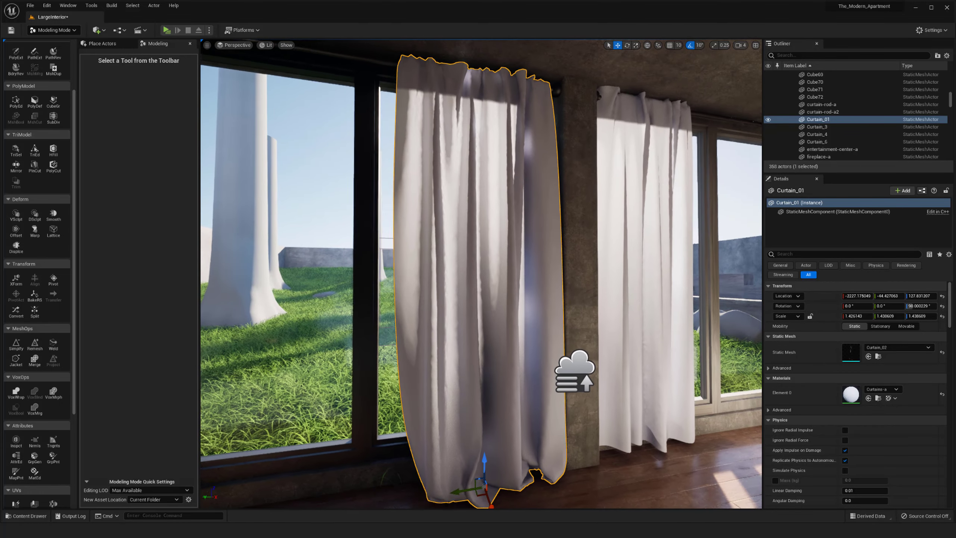
{"action": "scroll", "coordinate": [483, 293], "scroll_direction": "down", "scroll_amount": 3}
{"action": "key", "text": "g"}
{"action": "key", "text": "g"}
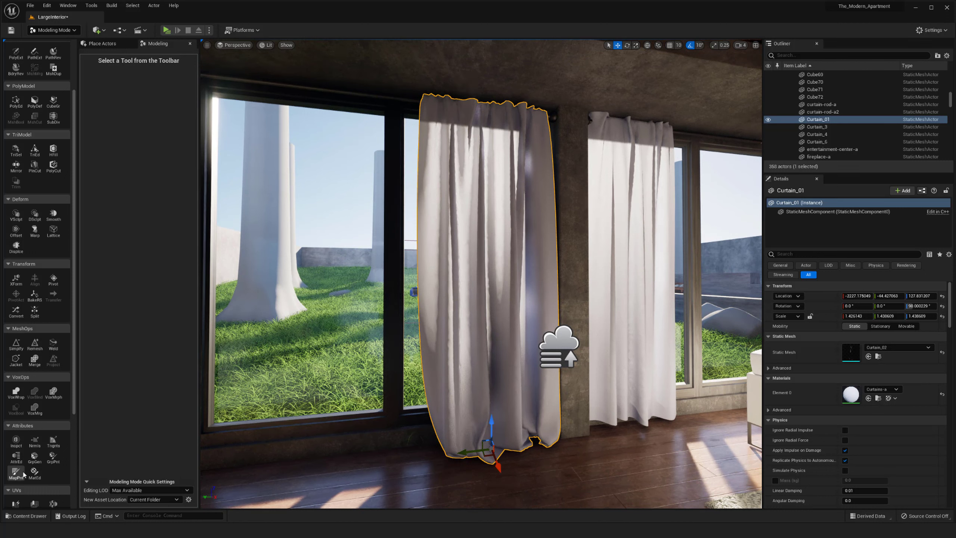
Step: Leave Modeling mode for Select mode, keeping Curtain_01 selected and in view
{"action": "scroll", "coordinate": [17, 432], "scroll_direction": "down", "scroll_amount": 3}
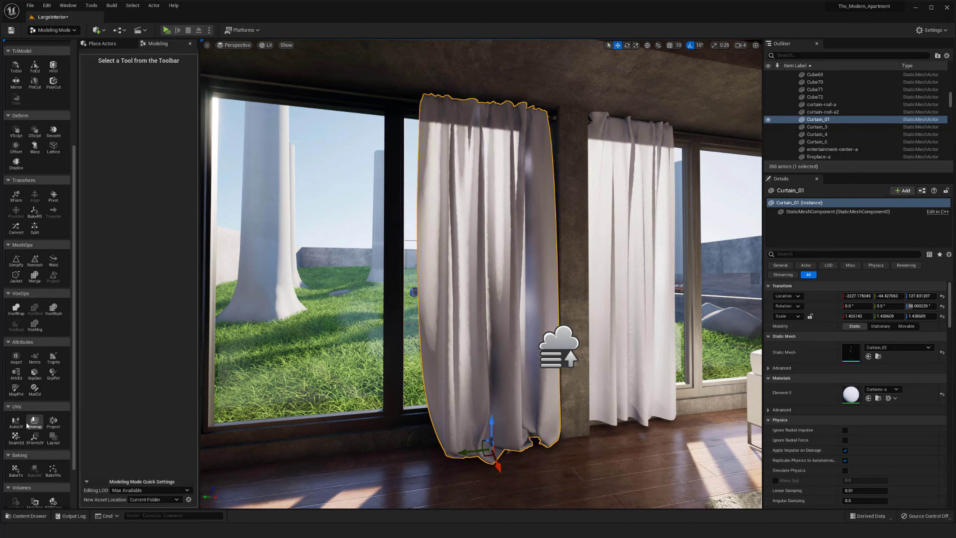
{"action": "left_click", "coordinate": [53, 31]}
{"action": "left_click", "coordinate": [45, 39]}
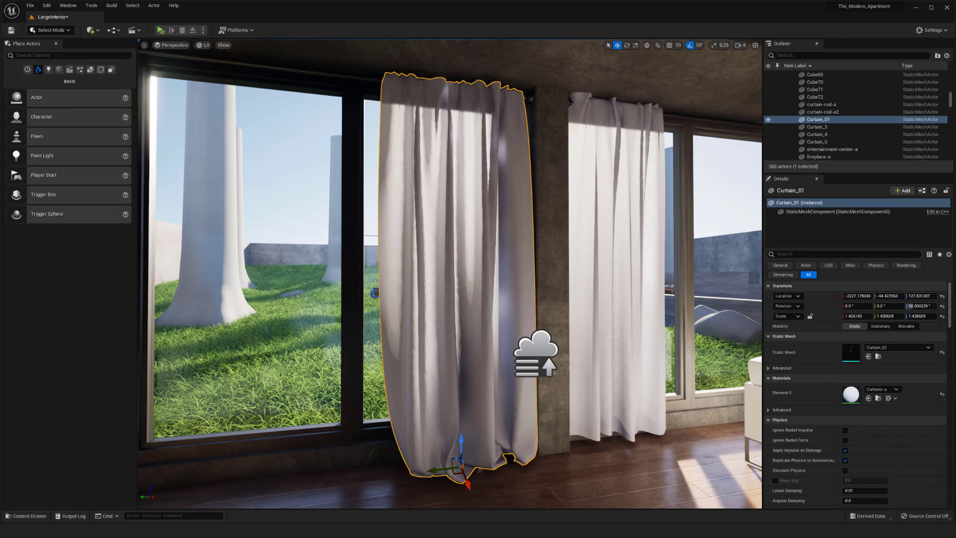
{"action": "mouse_move", "coordinate": [392, 226]}
{"action": "right_mouse_down"}
{"action": "mouse_move", "coordinate": [393, 239]}
{"action": "mouse_move", "coordinate": [392, 226]}
{"action": "right_mouse_up"}
{"action": "key", "text": "s"}
{"action": "key", "text": "g"}
{"action": "key", "text": "g"}
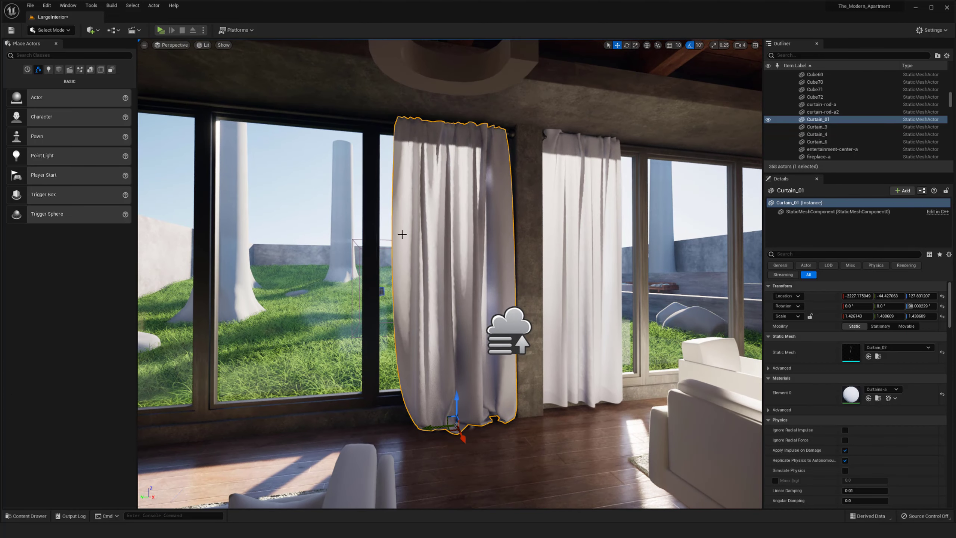
{"action": "mouse_move", "coordinate": [402, 234]}
{"action": "left_mouse_down"}
{"action": "mouse_move", "coordinate": [402, 205]}
{"action": "mouse_move", "coordinate": [402, 215]}
{"action": "left_mouse_up"}
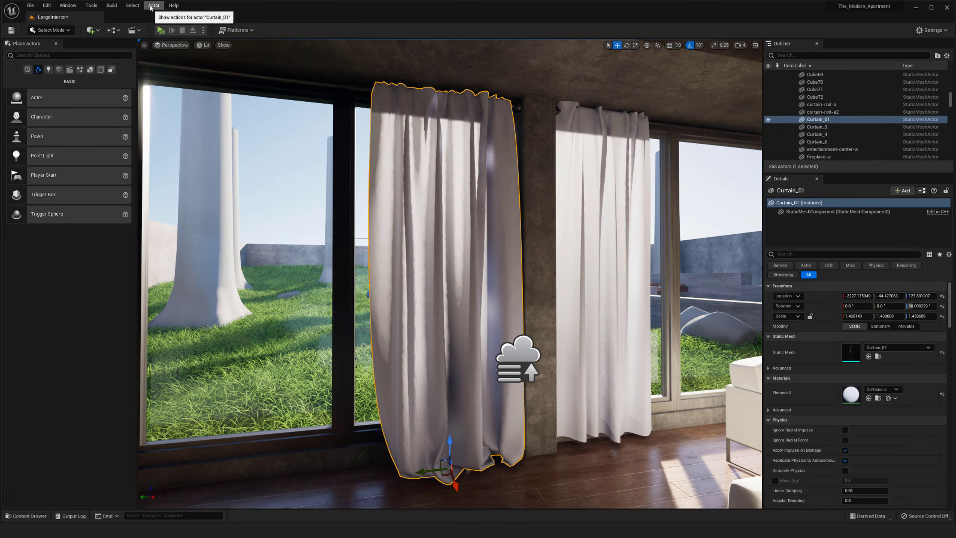
Step: Open the selected curtain's mesh in the UV Editor, and narrow and move its window so the room stays visible beside it
{"action": "left_click", "coordinate": [153, 6]}
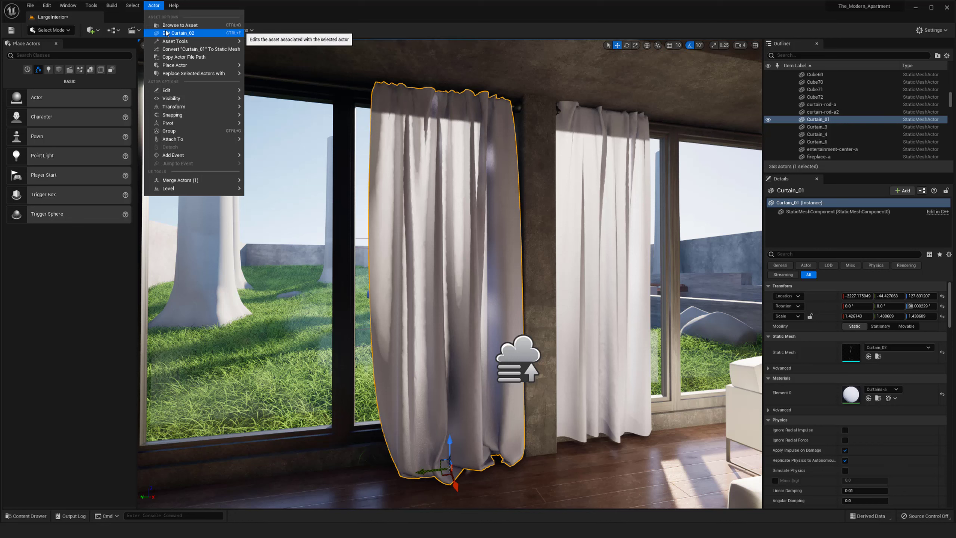
{"action": "mouse_move", "coordinate": [192, 41]}
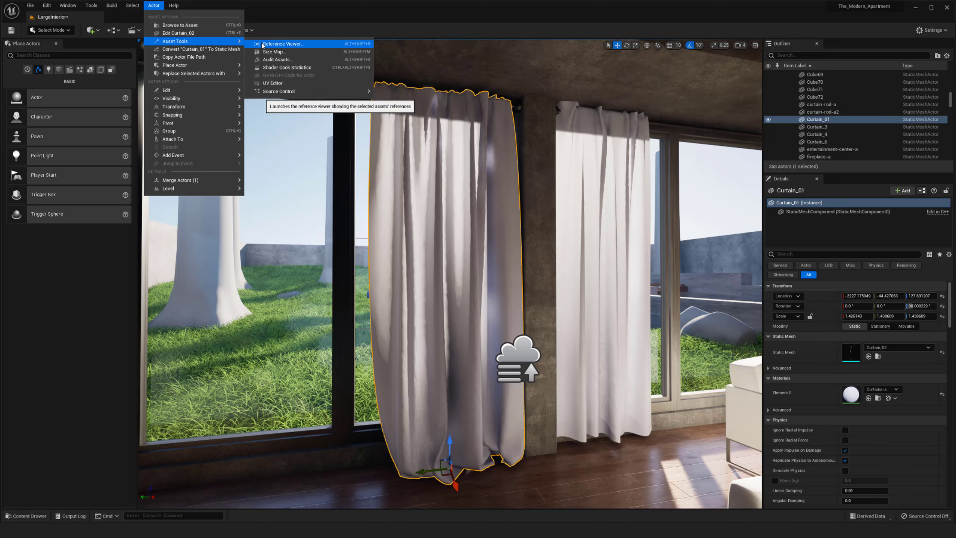
{"action": "left_click", "coordinate": [284, 85]}
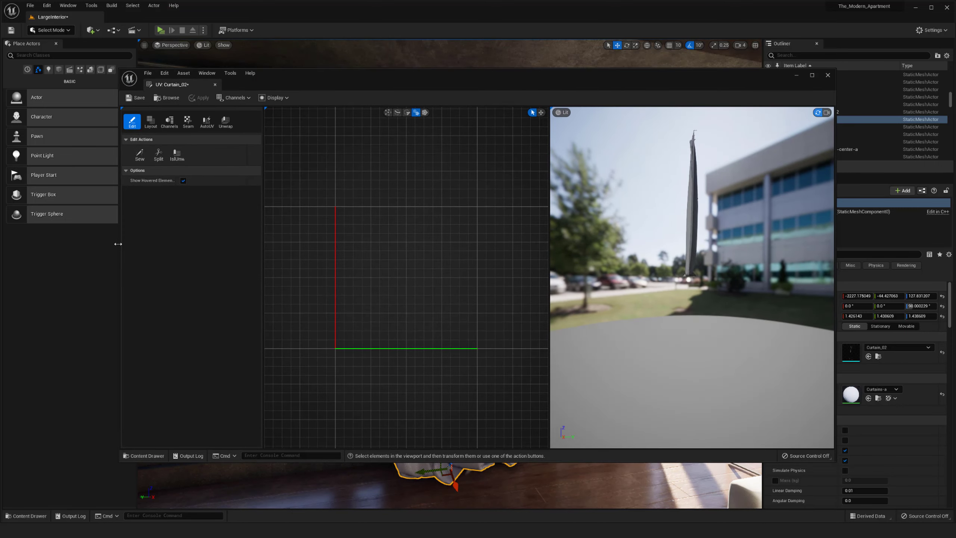
{"action": "left_click_drag", "start_coordinate": [118, 244], "coordinate": [177, 243]}
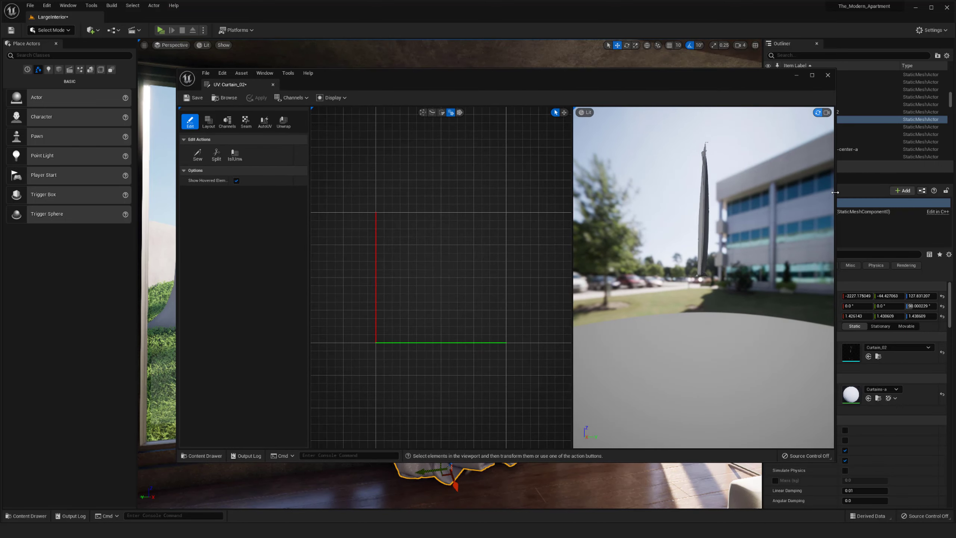
{"action": "left_click_drag", "start_coordinate": [835, 192], "coordinate": [736, 192]}
{"action": "left_click_drag", "start_coordinate": [569, 84], "coordinate": [463, 71]}
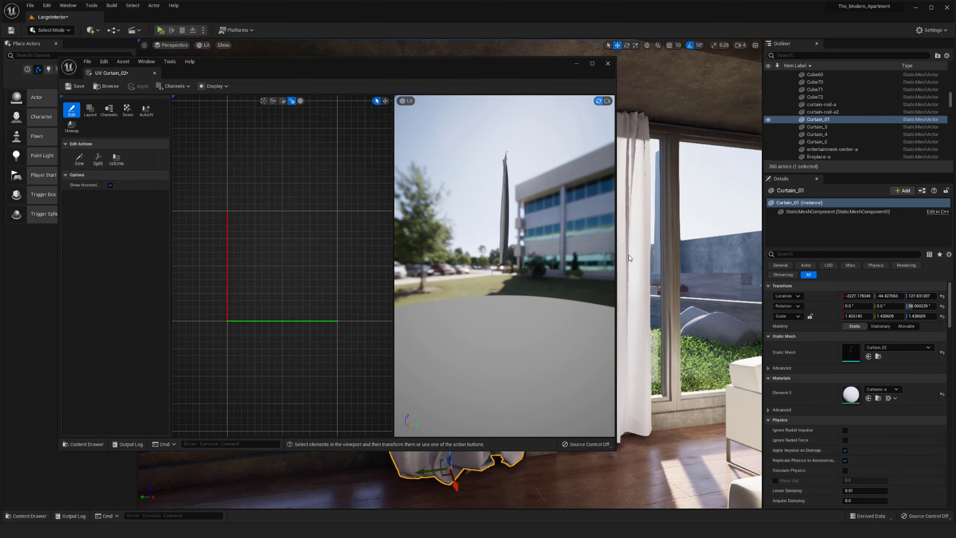
{"action": "left_click_drag", "start_coordinate": [689, 274], "coordinate": [659, 269], "text": "alt"}
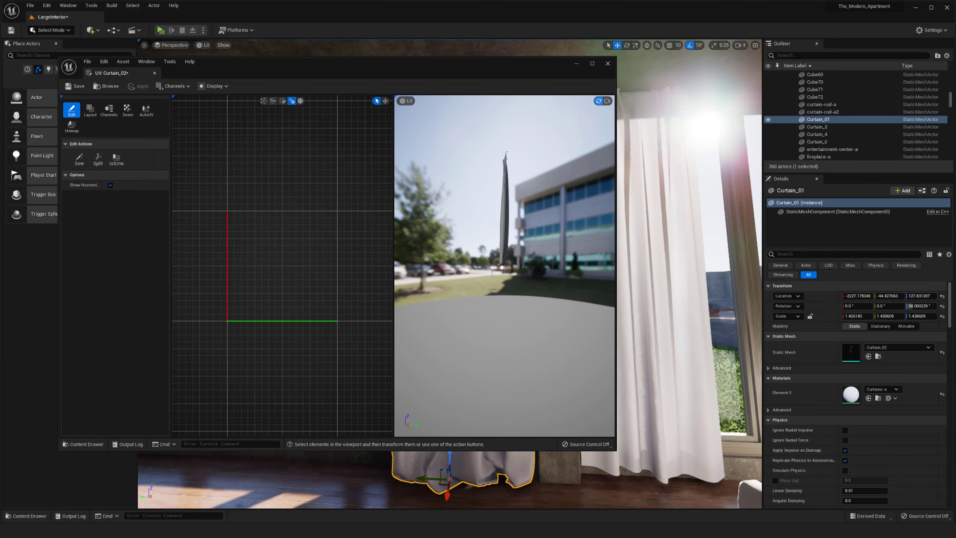
Step: Look through the UV Editor's background display settings and UV channel options for Curtain_02
{"action": "left_click", "coordinate": [212, 87]}
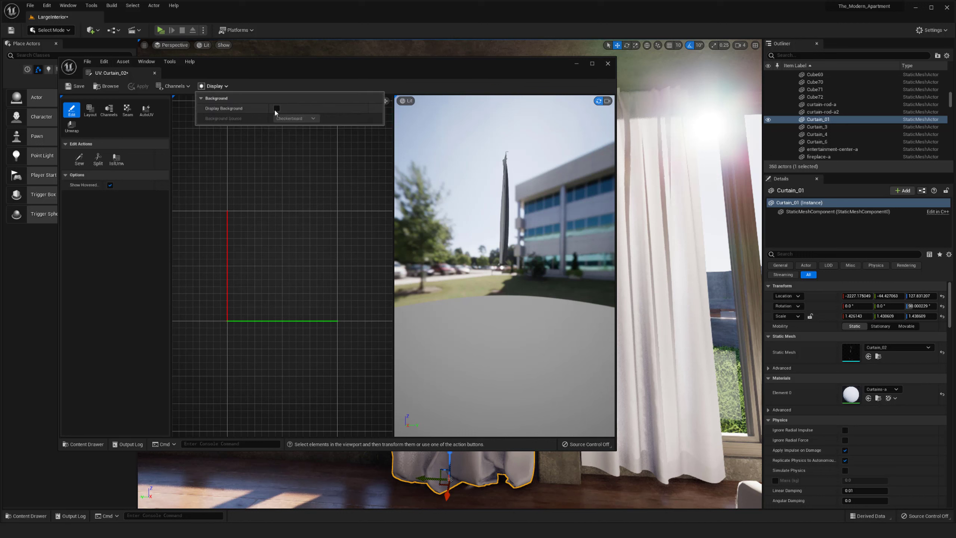
{"action": "left_click", "coordinate": [213, 86]}
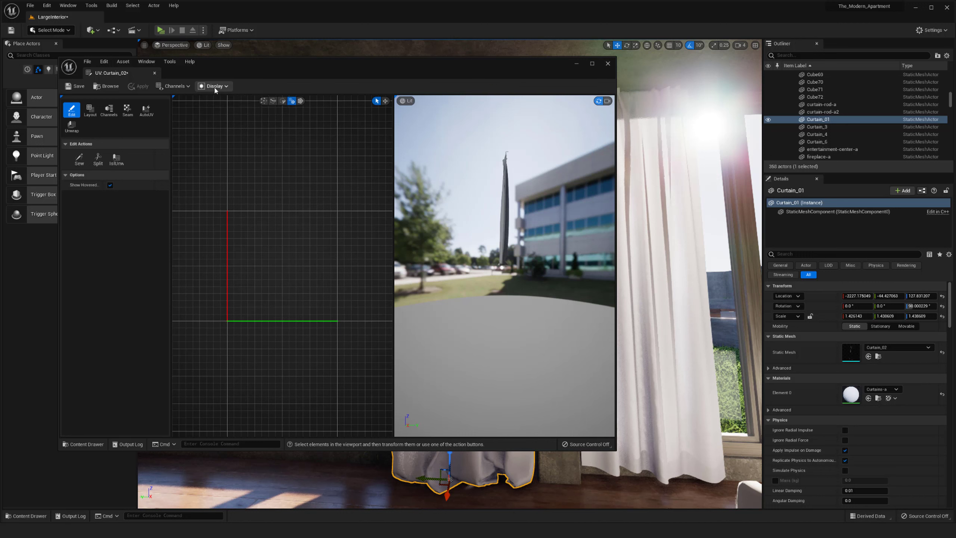
{"action": "left_click", "coordinate": [184, 86]}
{"action": "left_click", "coordinate": [227, 102]}
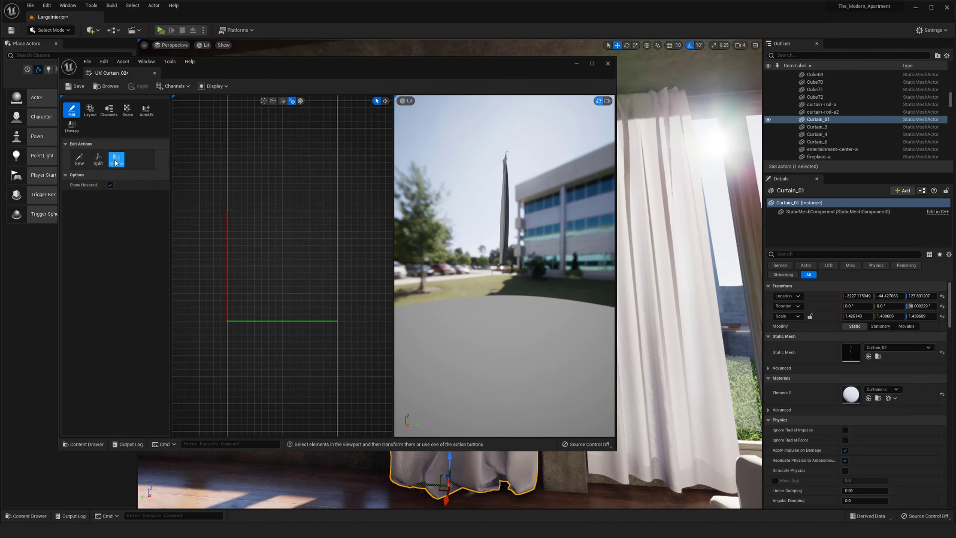
Step: Try AutoUV with the Patch Builder method on Curtain_02, examine the generated UV islands, and cancel the tool
{"action": "left_click", "coordinate": [146, 110]}
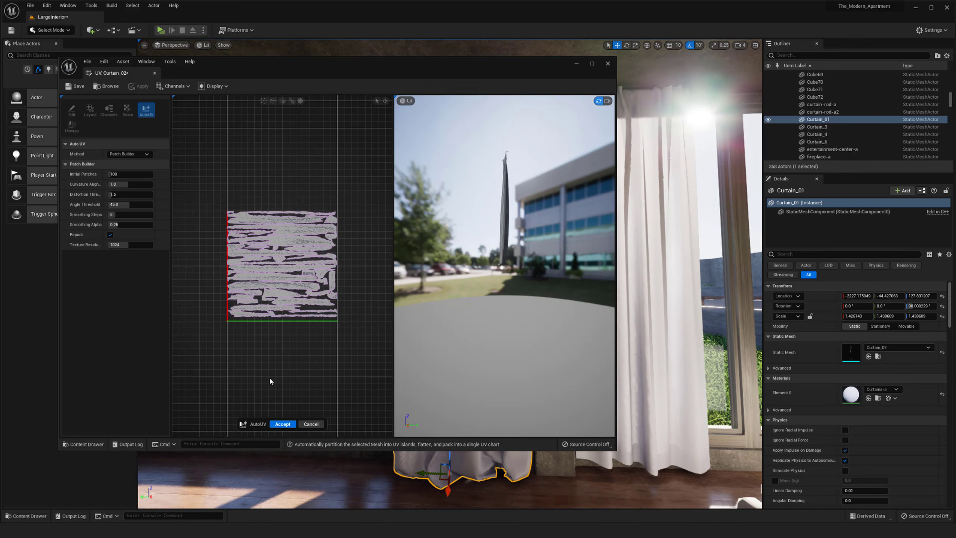
{"action": "scroll", "coordinate": [241, 297], "scroll_direction": "up", "scroll_amount": 5}
{"action": "scroll", "coordinate": [265, 282], "scroll_direction": "down", "scroll_amount": 2}
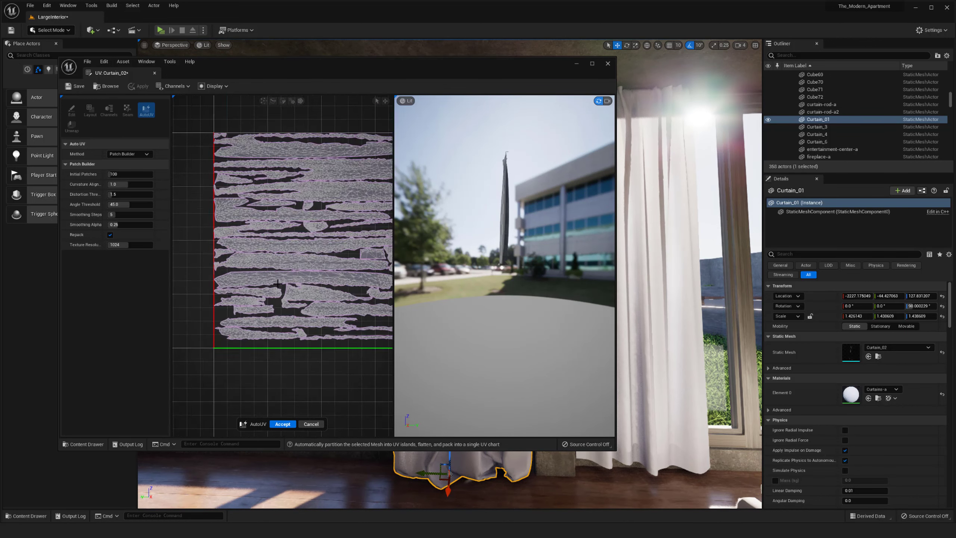
{"action": "left_click", "coordinate": [310, 424]}
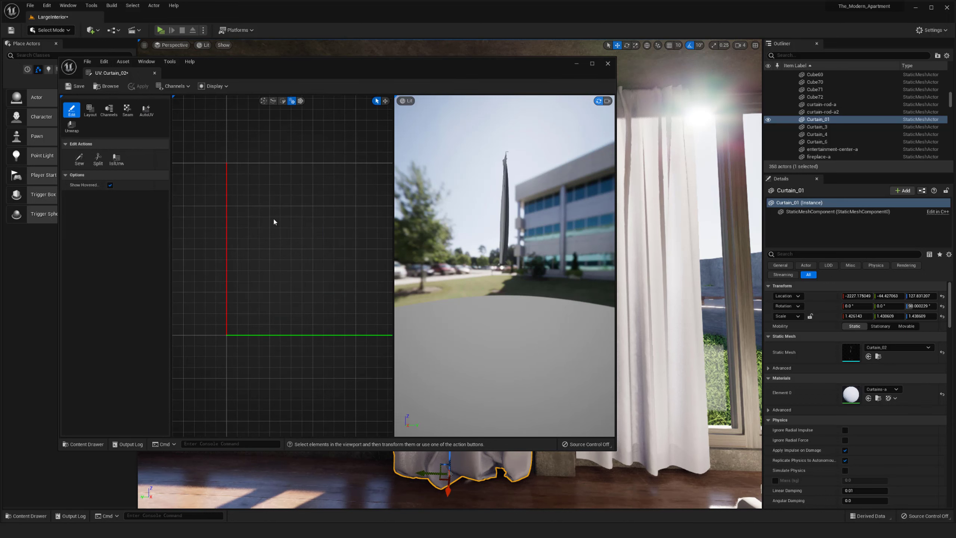
Step: Reposition the UV Editor window, try the UV Layout tool with the Repack layout type, and cancel it
{"action": "left_click_drag", "start_coordinate": [492, 68], "coordinate": [458, 80]}
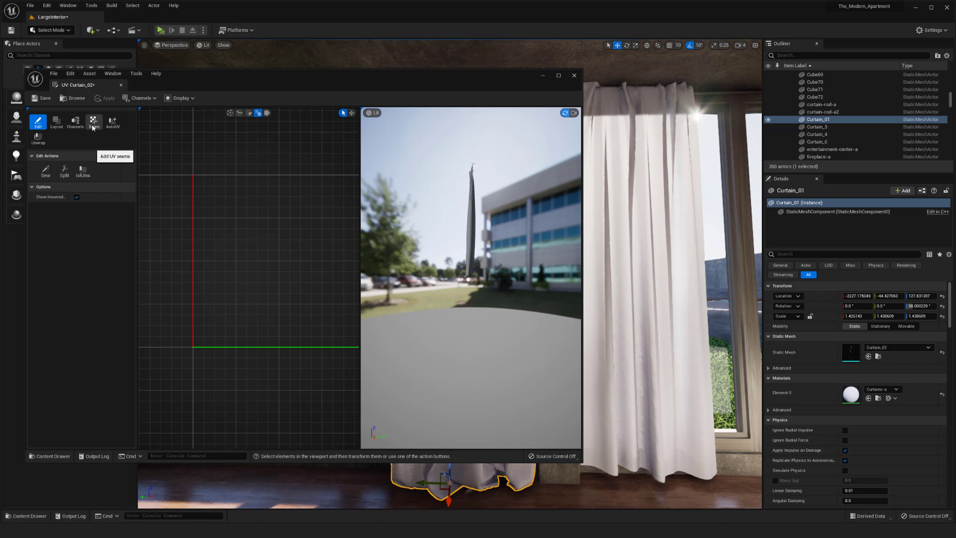
{"action": "left_click", "coordinate": [57, 122]}
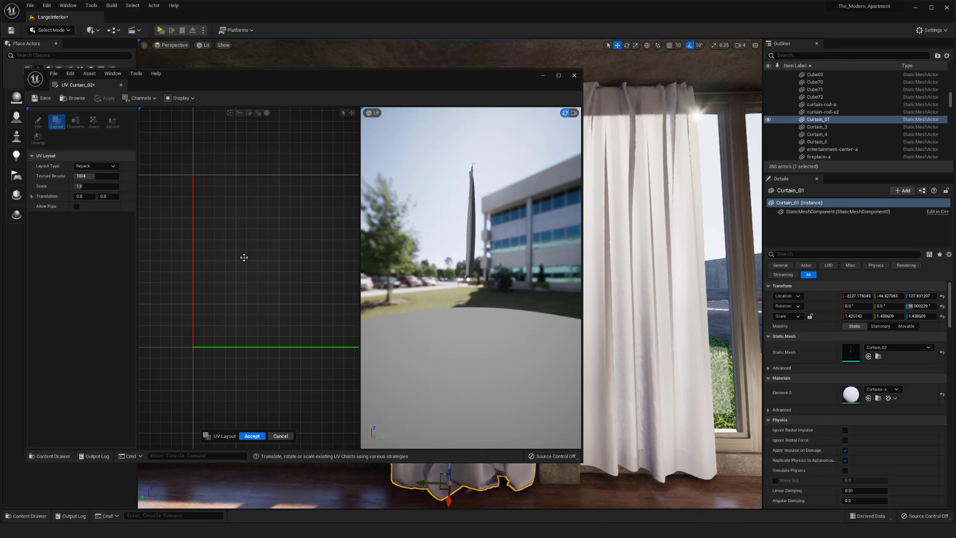
{"action": "scroll", "coordinate": [249, 262], "scroll_direction": "down", "scroll_amount": 1}
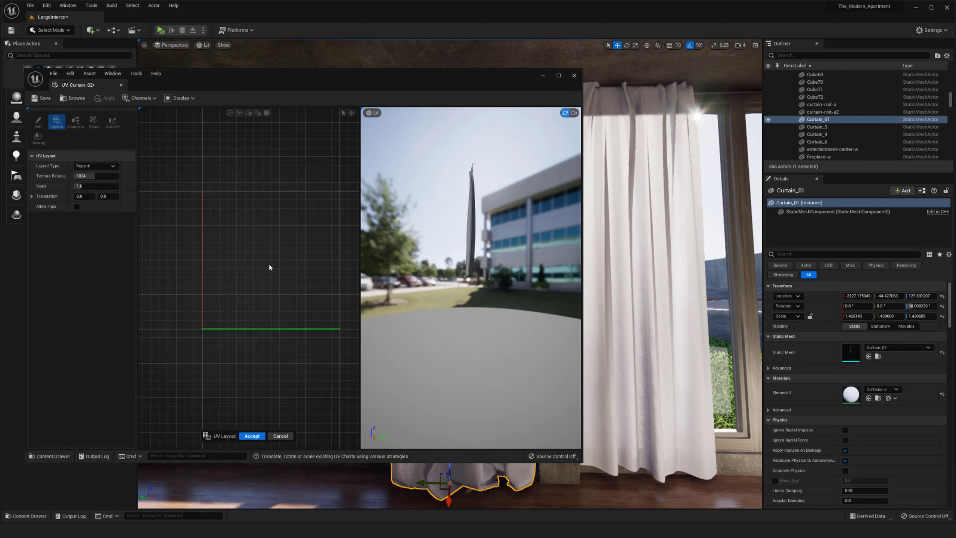
{"action": "scroll", "coordinate": [269, 267], "scroll_direction": "up", "scroll_amount": 2}
{"action": "right_click_drag", "start_coordinate": [253, 258], "coordinate": [273, 261]}
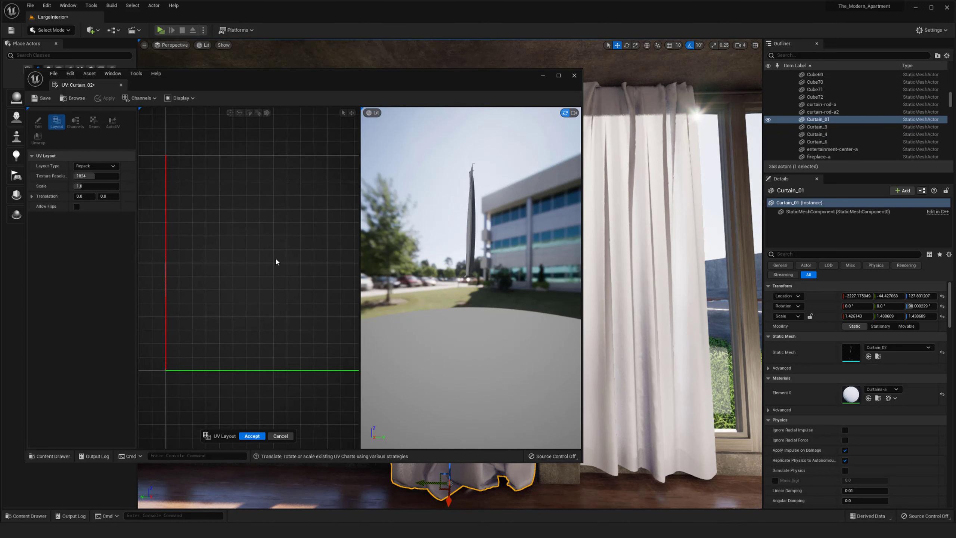
{"action": "scroll", "coordinate": [273, 262], "scroll_direction": "up", "scroll_amount": 3}
{"action": "scroll", "coordinate": [250, 270], "scroll_direction": "down", "scroll_amount": 5}
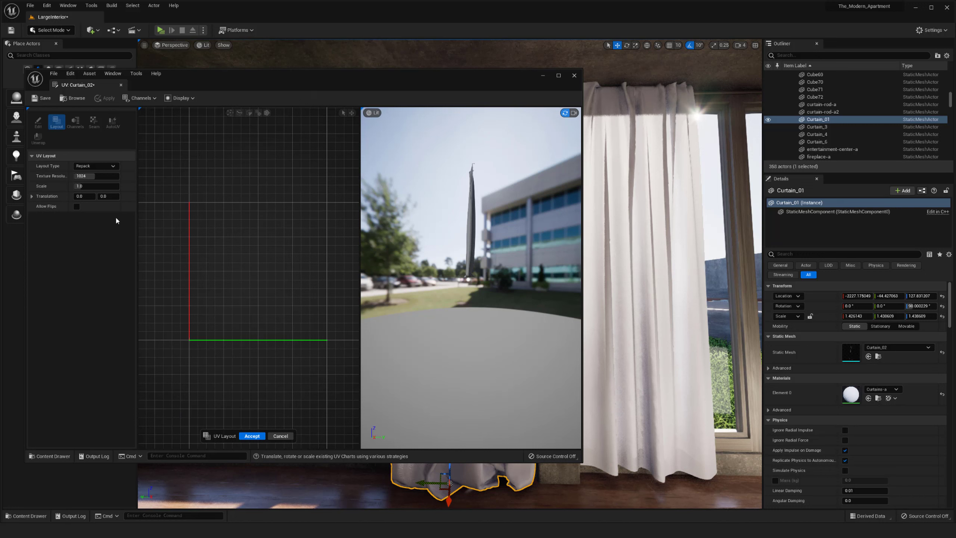
{"action": "left_click", "coordinate": [281, 436]}
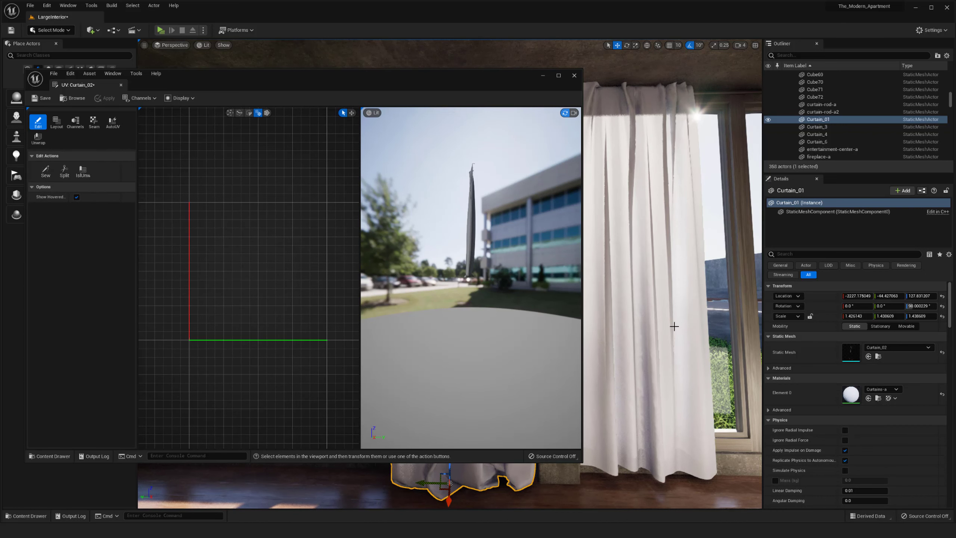